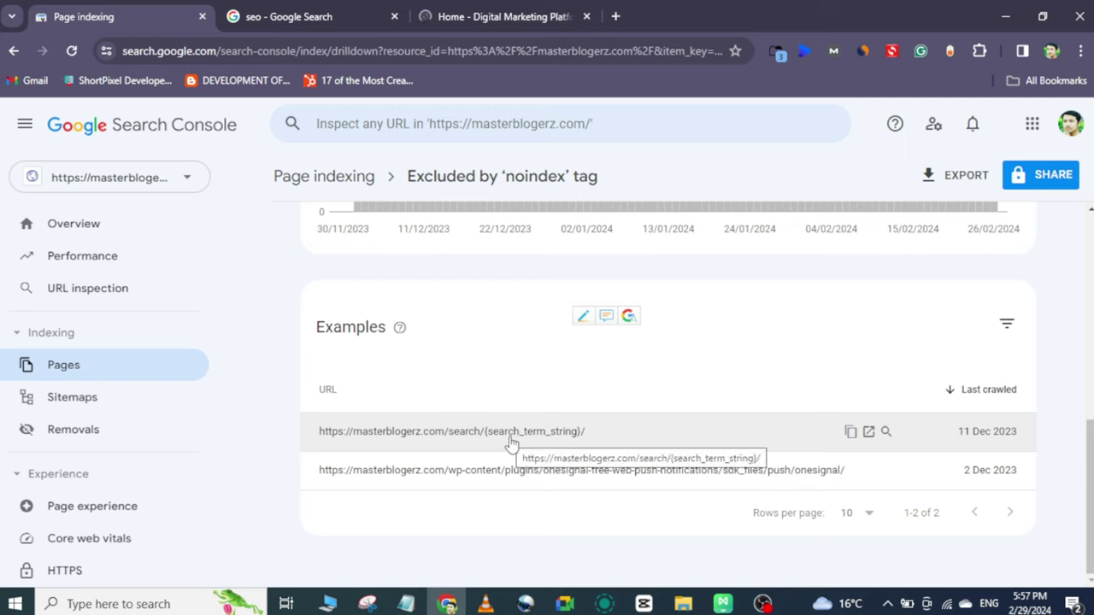
- Copy the search_term_string URL from the 'noindex' examples and load it in a new browser tab
left_click_drag(623, 437, 322, 432)
key("ctrl+c")
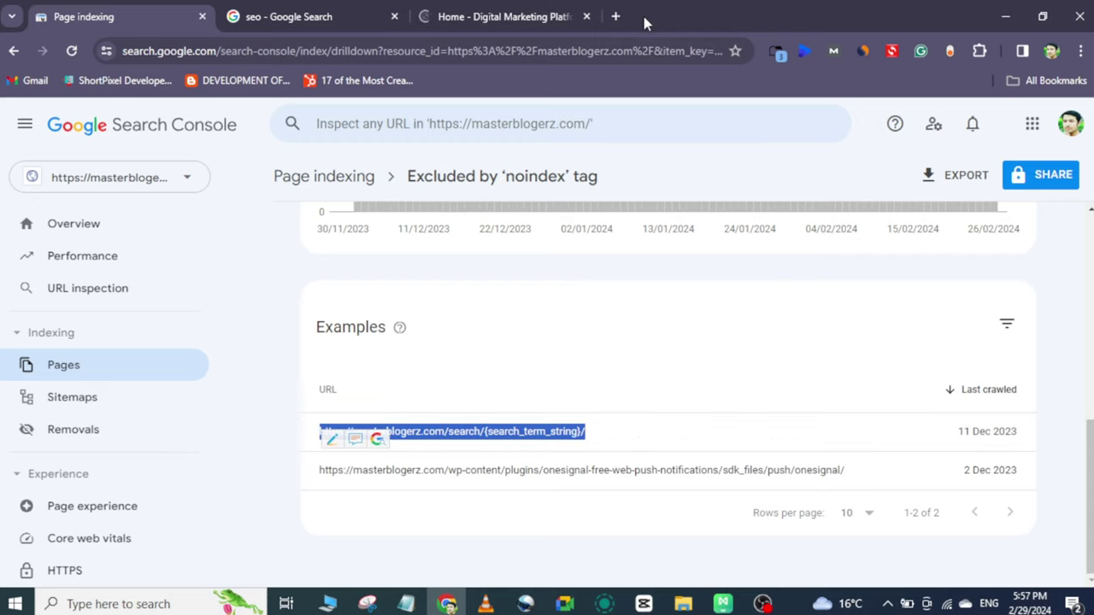
left_click(615, 16)
key("ctrl+v")
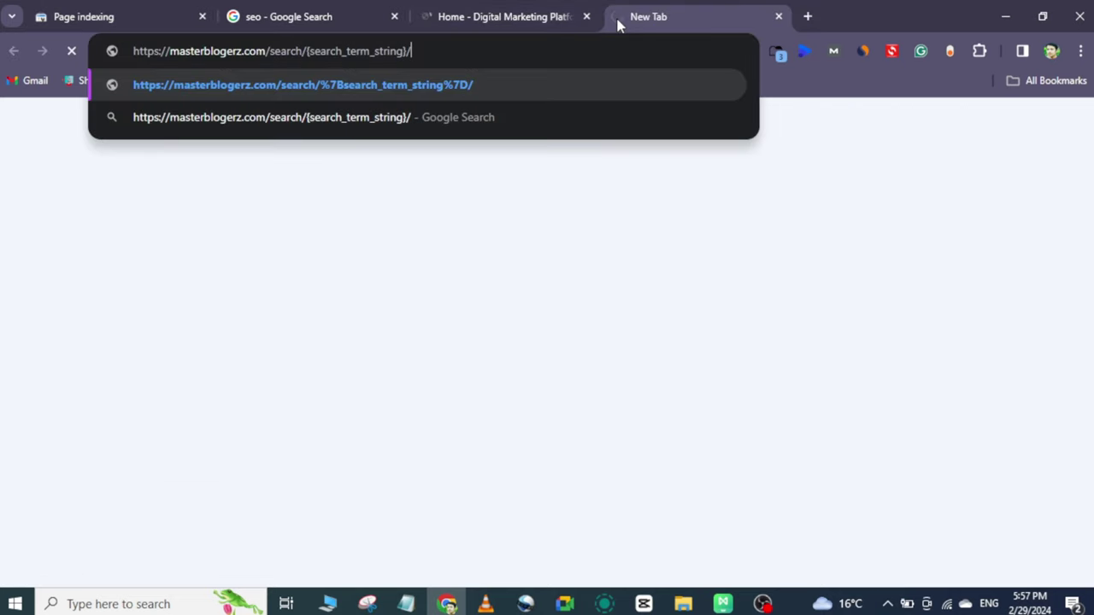
key("Return")
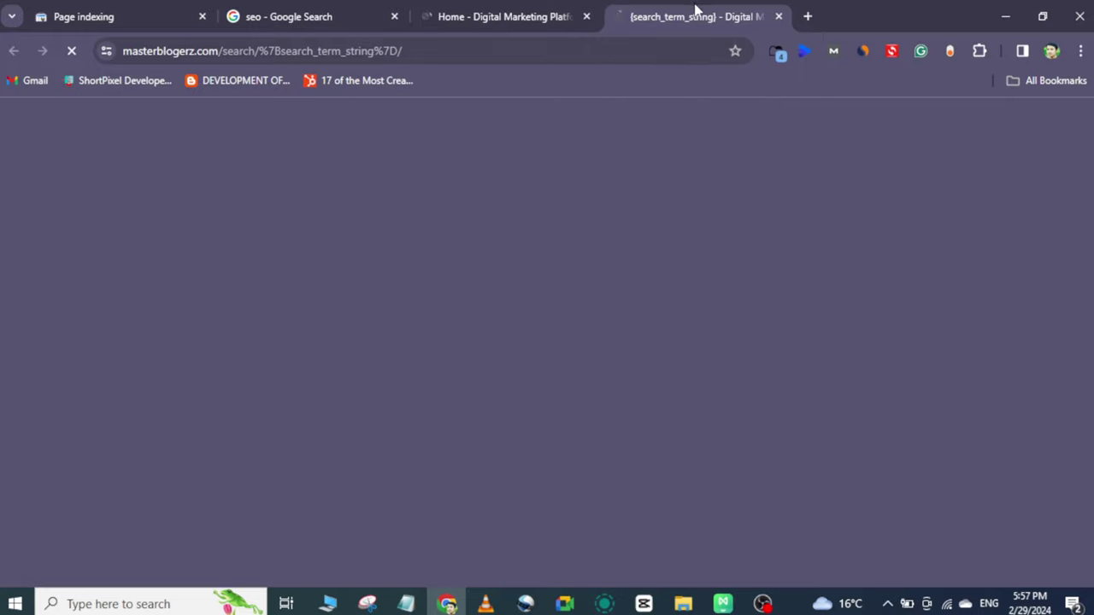
- Return to the Page indexing overview and review the reasons why pages aren't indexed
key("ctrl+1")
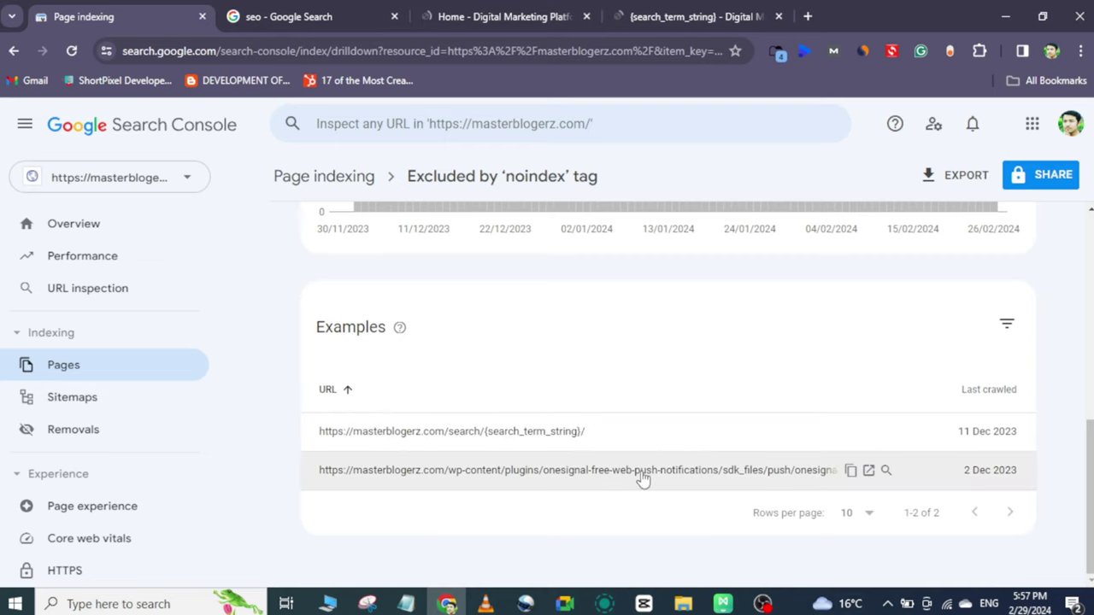
scroll(308, 247, "up", 5)
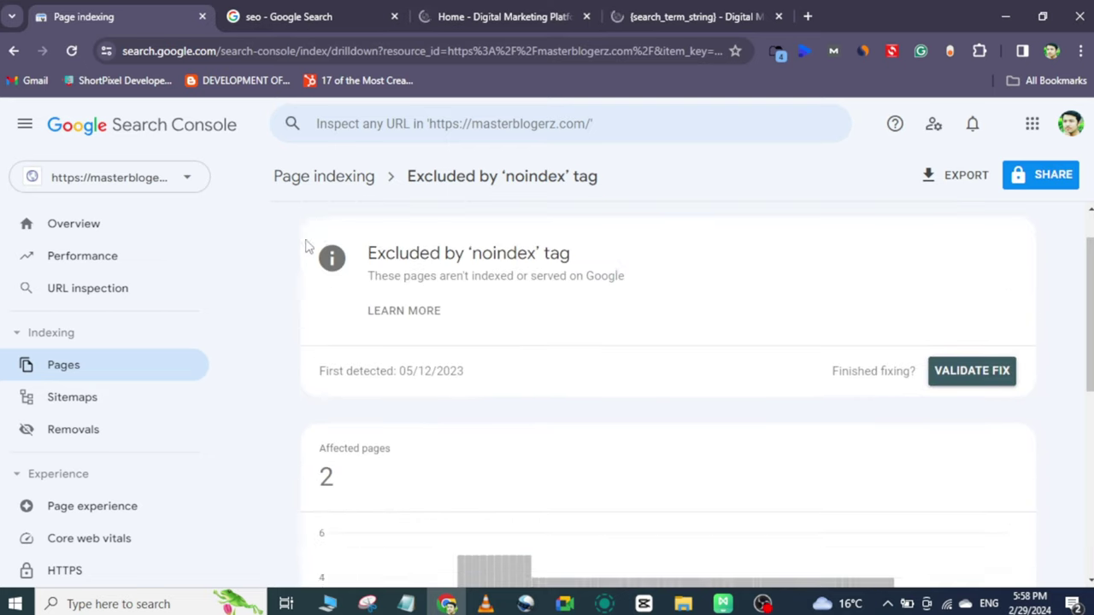
left_click(325, 181)
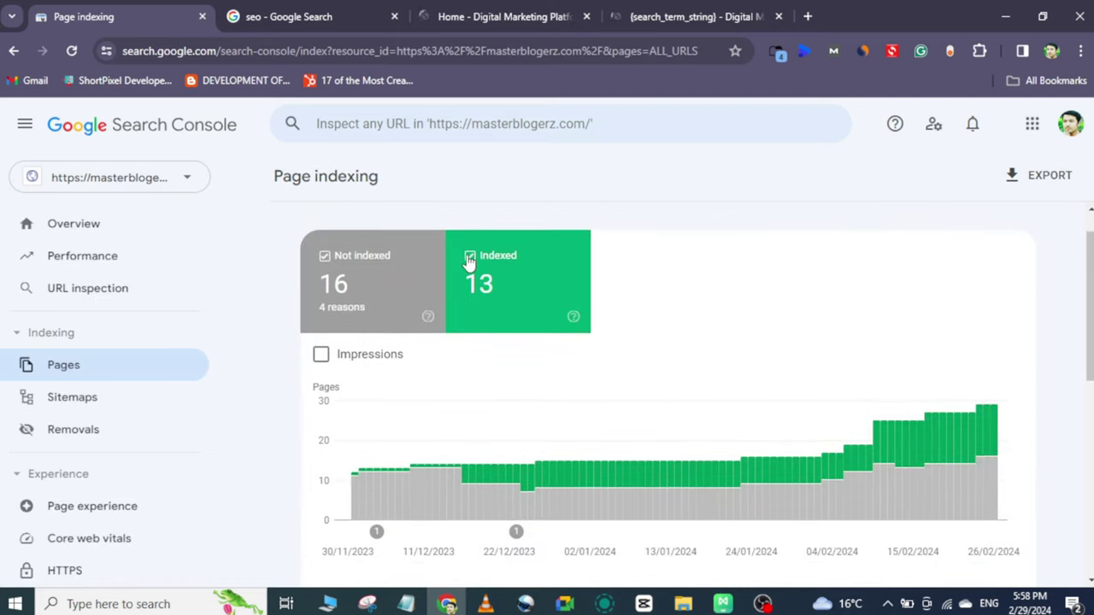
scroll(527, 339, "down", 5)
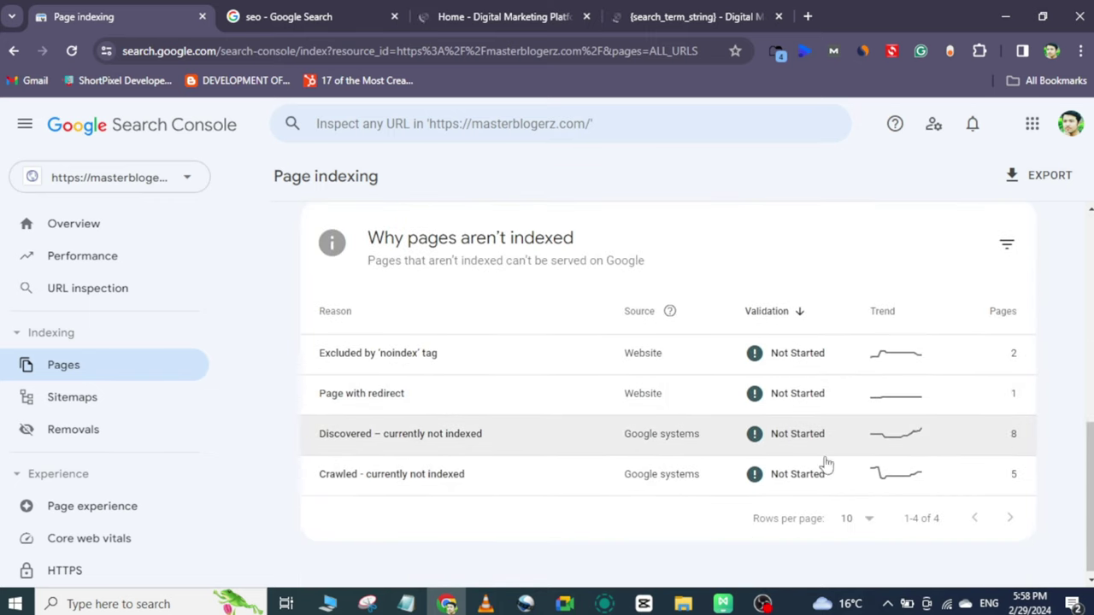
left_click_drag(476, 433, 470, 433)
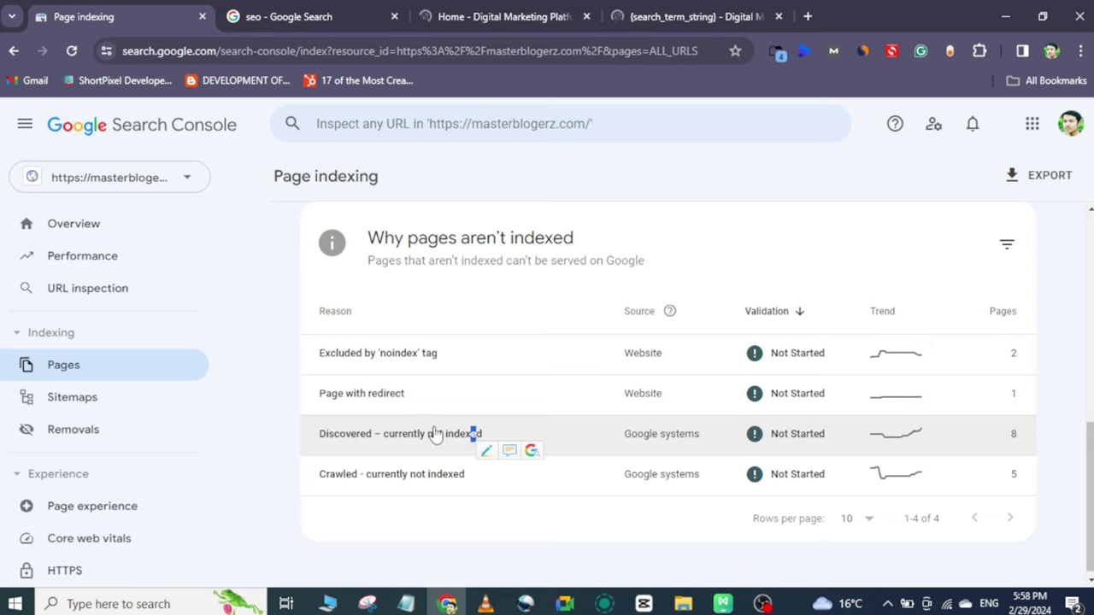
left_click(389, 503)
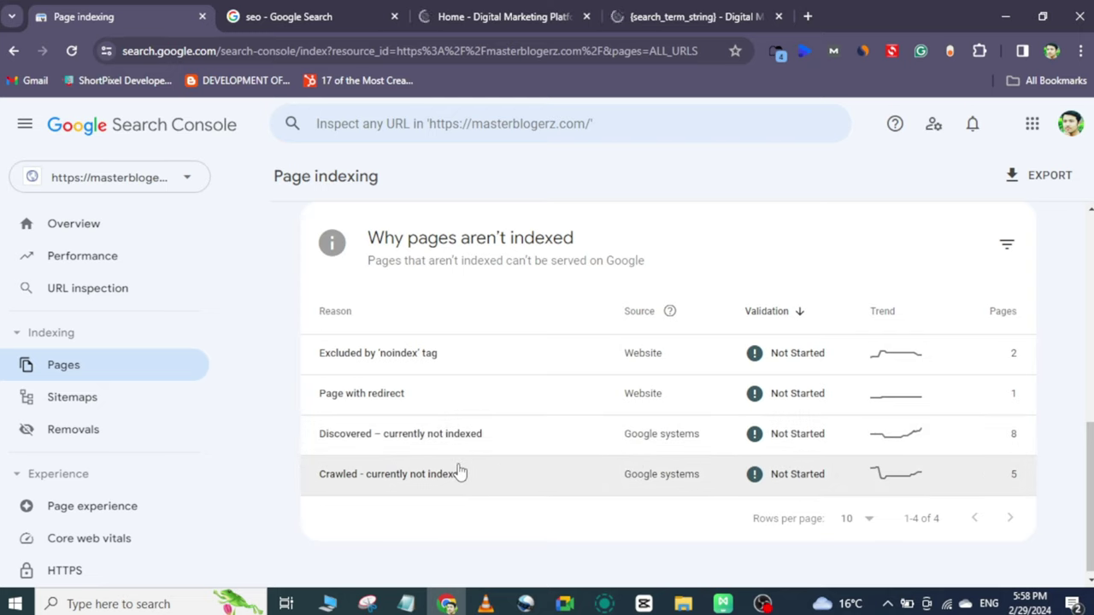
- Review the example URLs under 'Crawled - currently not indexed' and go back to the Page indexing overview
left_click(497, 475)
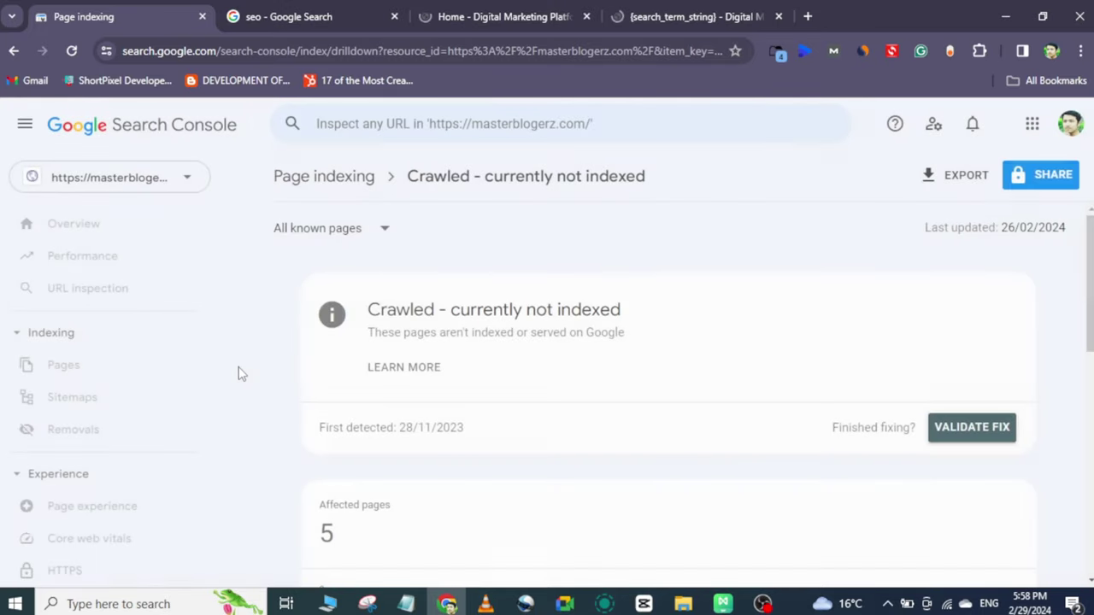
scroll(433, 384, "down", 8)
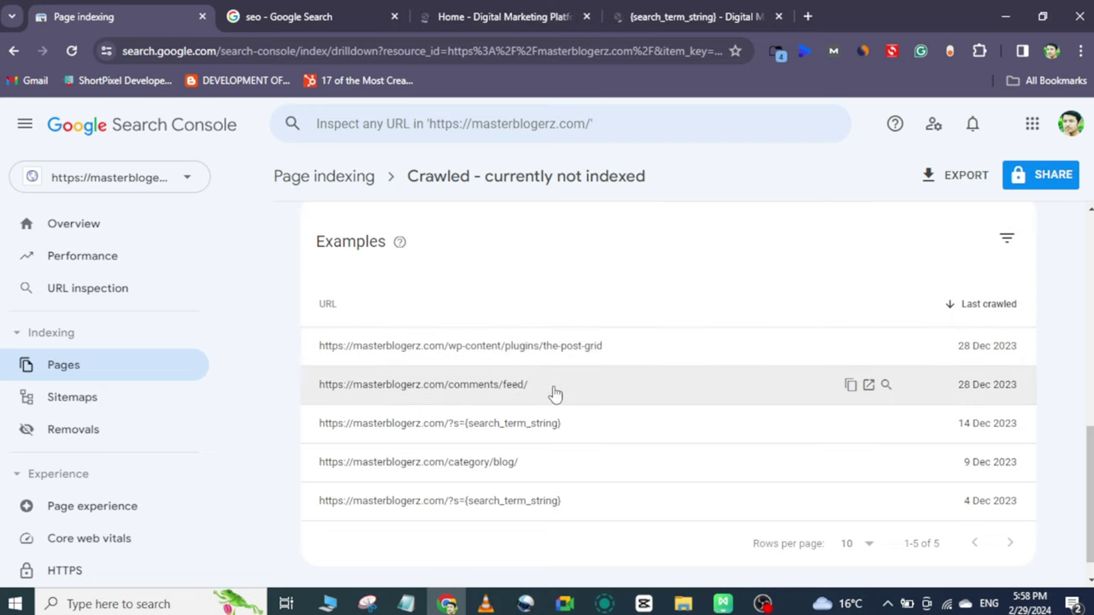
scroll(362, 226, "up", 10)
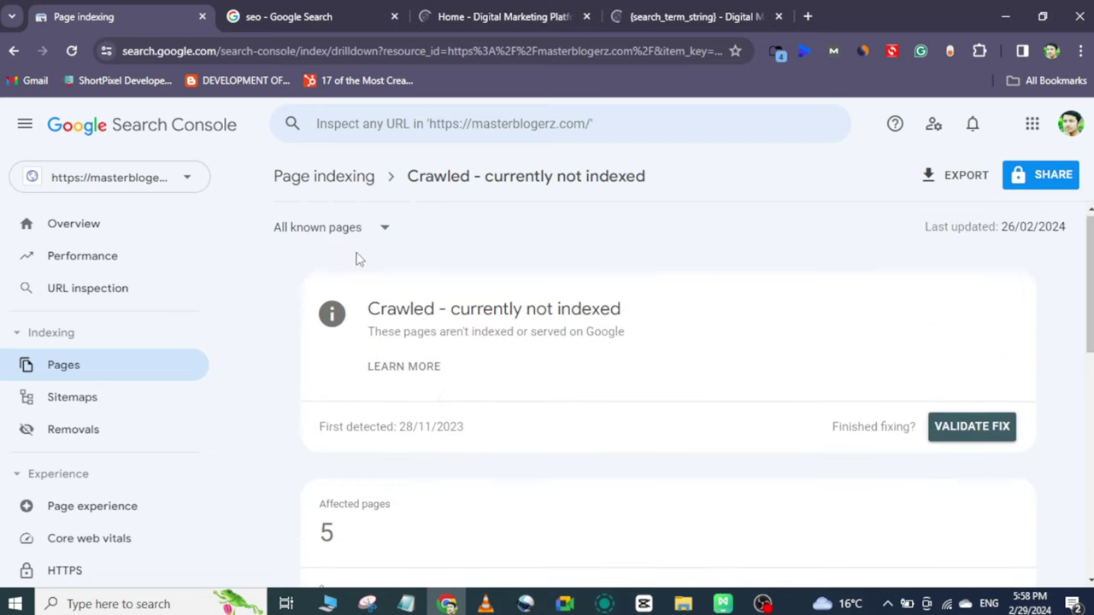
left_click(318, 181)
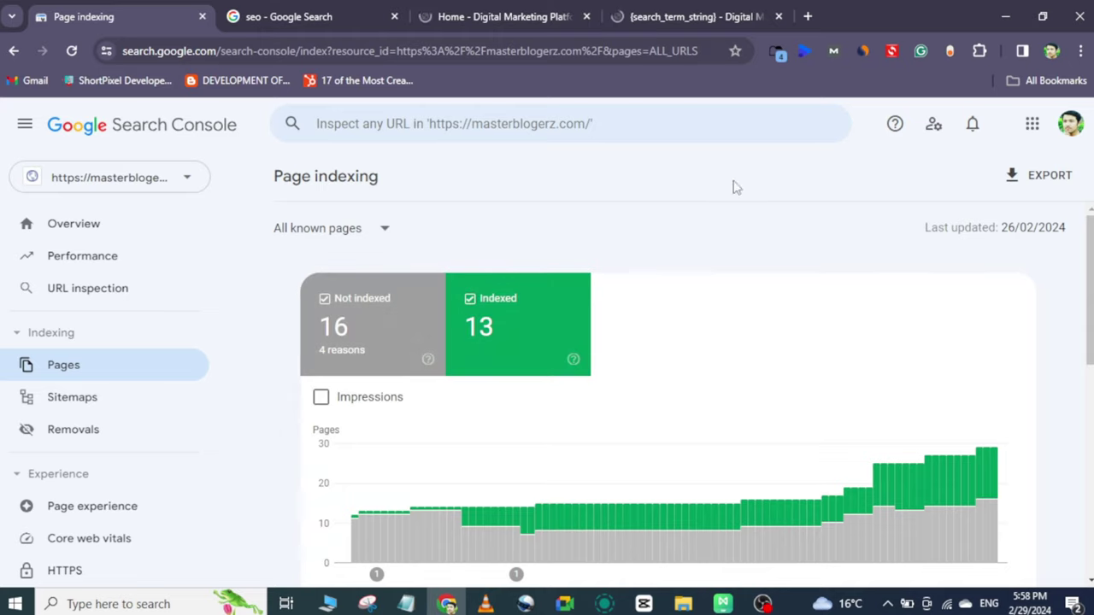
- Close the browser tab holding the search_term_string page and return to the Page indexing report
left_click(725, 10)
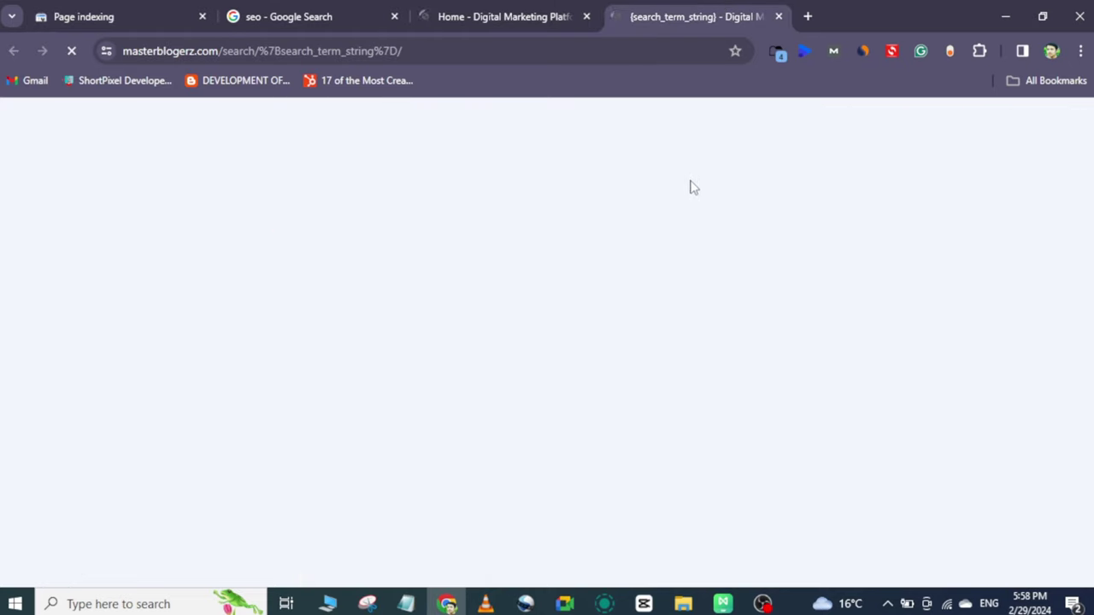
left_click(779, 17)
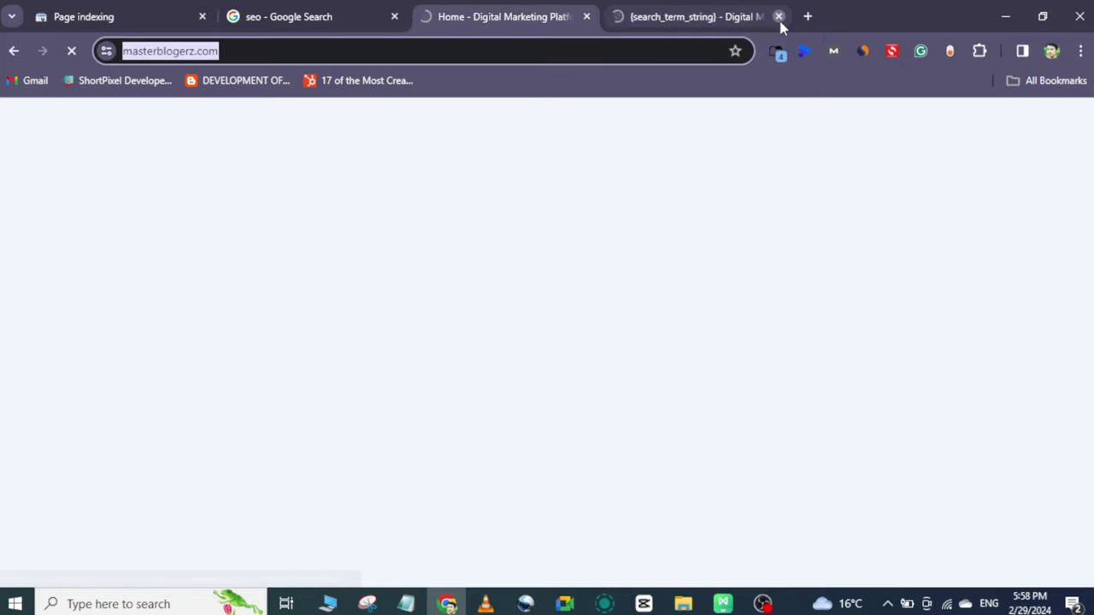
left_click(148, 10)
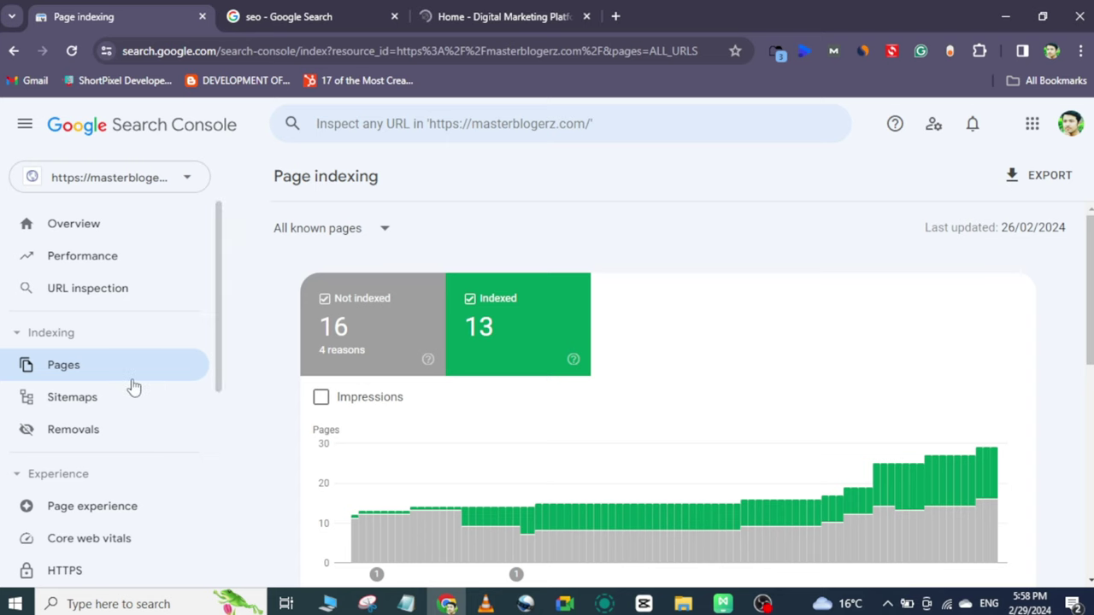
- Open the Sitemaps report and review the submitted sitemaps
left_click(103, 401)
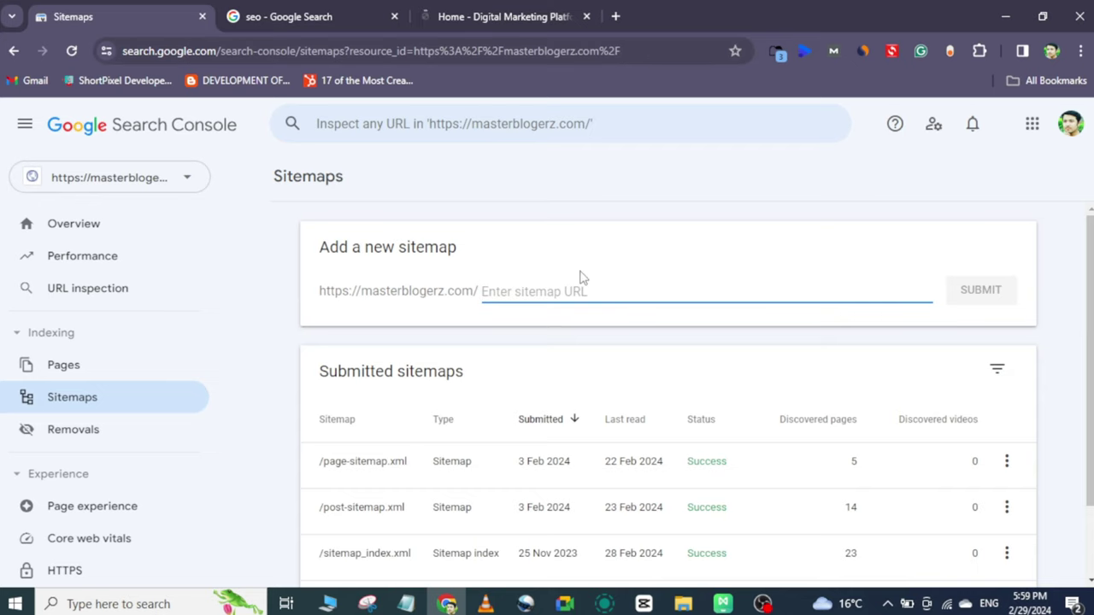
scroll(595, 443, "down", 2)
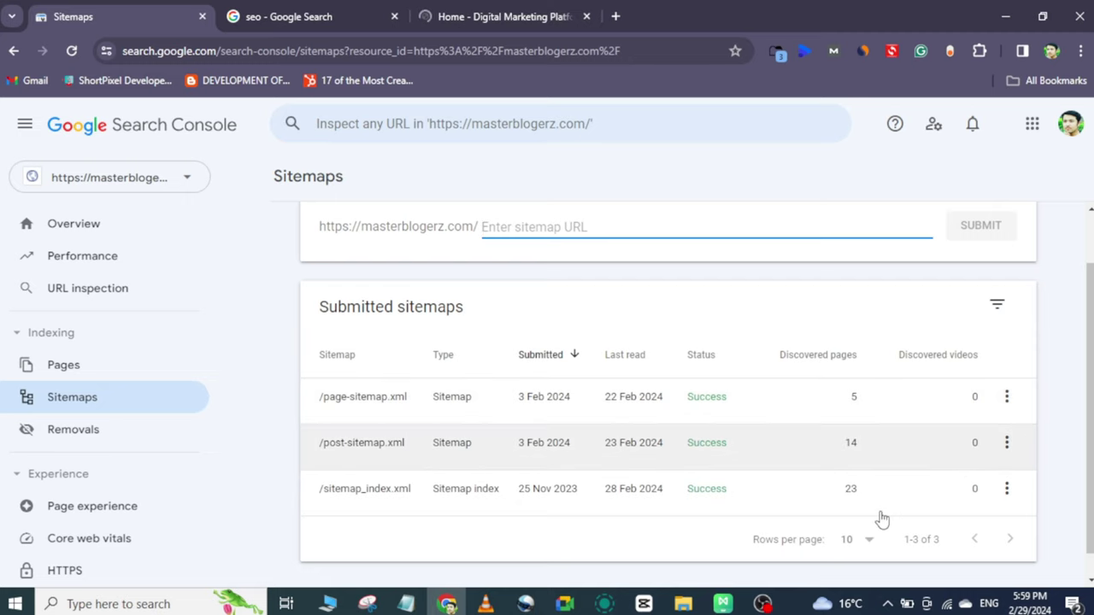
scroll(436, 355, "up", 1)
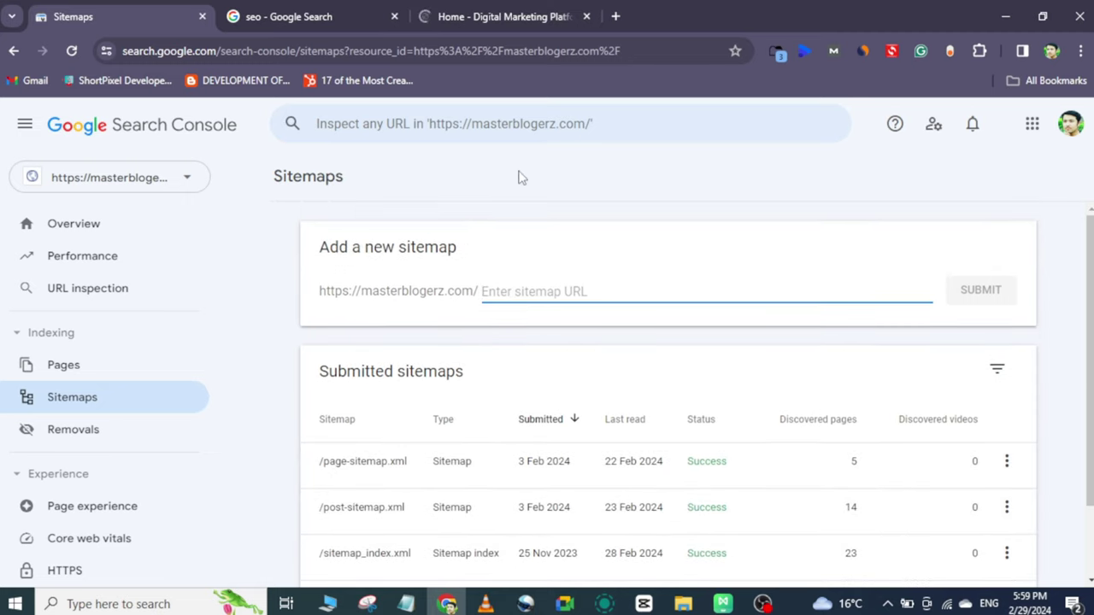
- Request masterblogerz.com/sitemap_index.xml in the website's browser tab, and return to the Sitemaps report
left_click(511, 24)
left_click(513, 49)
left_click(514, 48)
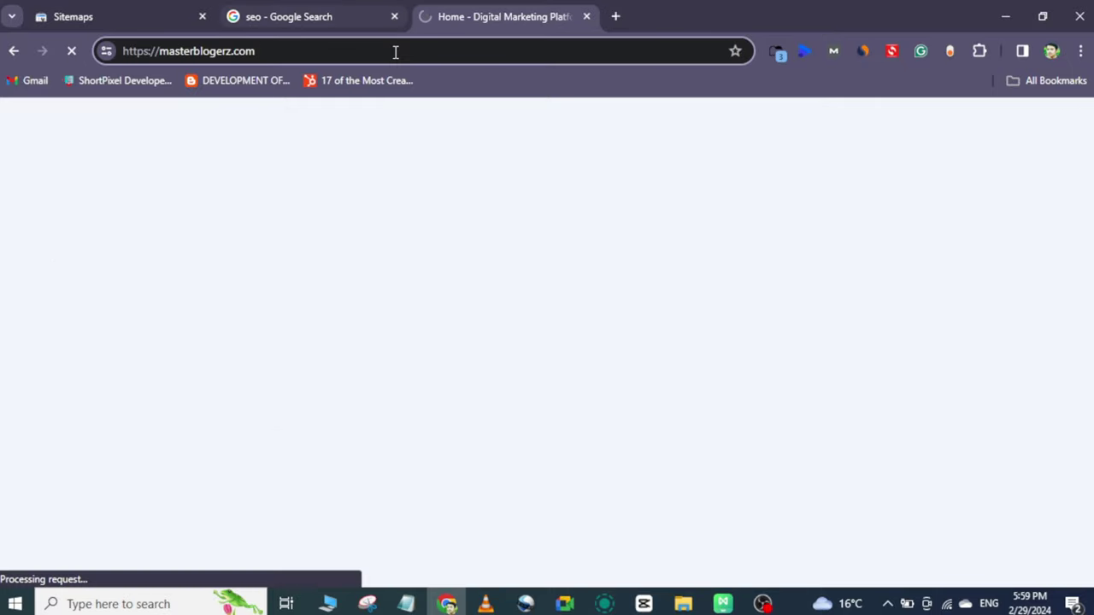
type("/")
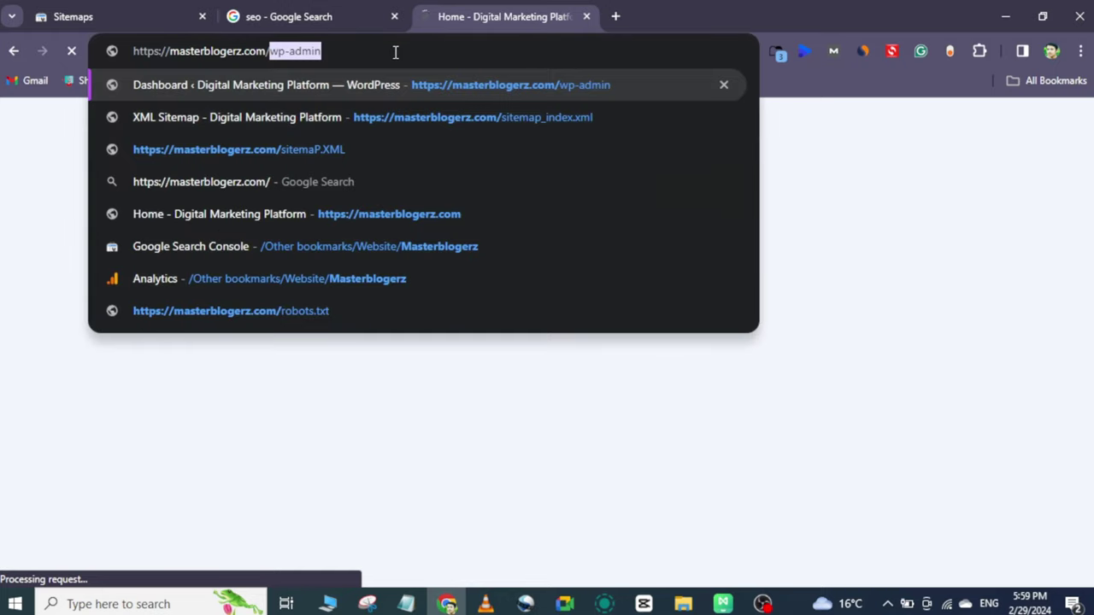
type("s")
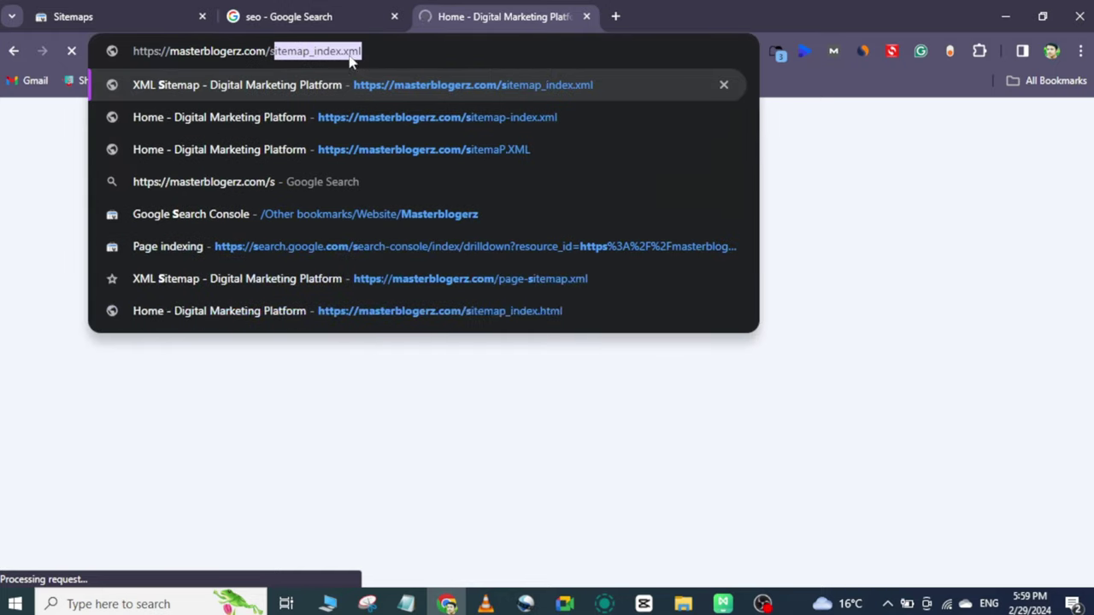
left_click(344, 10)
left_click(77, 16)
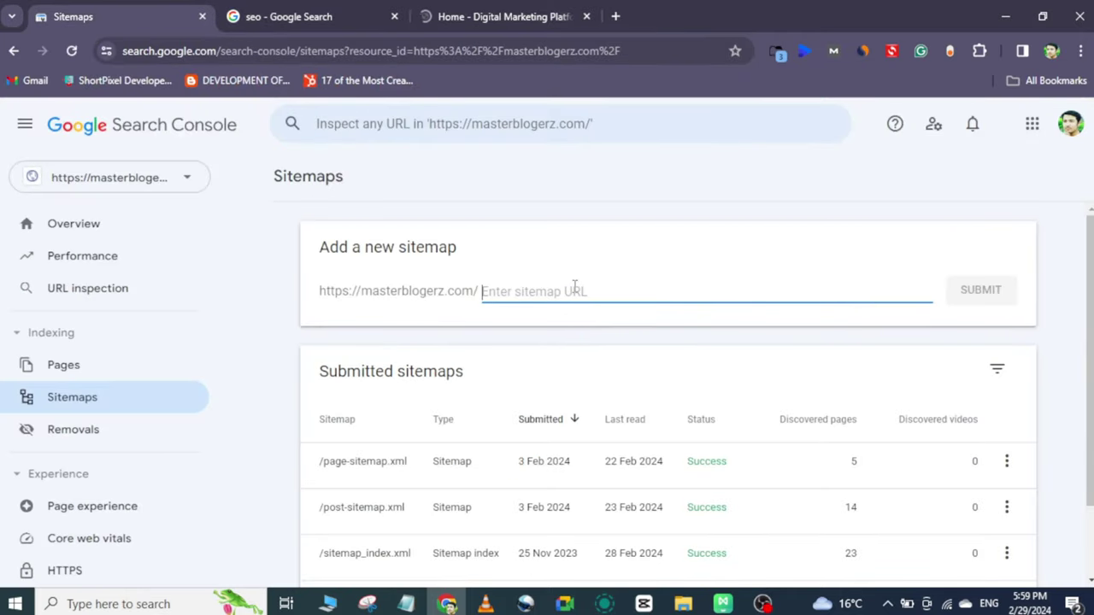
- Open the Removals report for the masterblogerz.com property
scroll(151, 282, "down", 1)
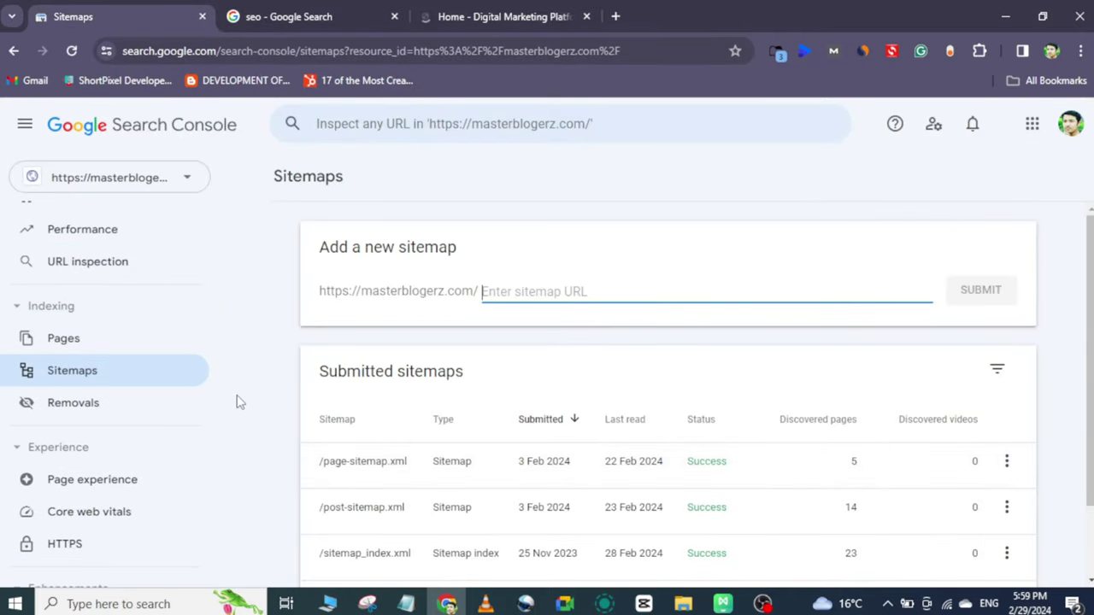
left_click(76, 413)
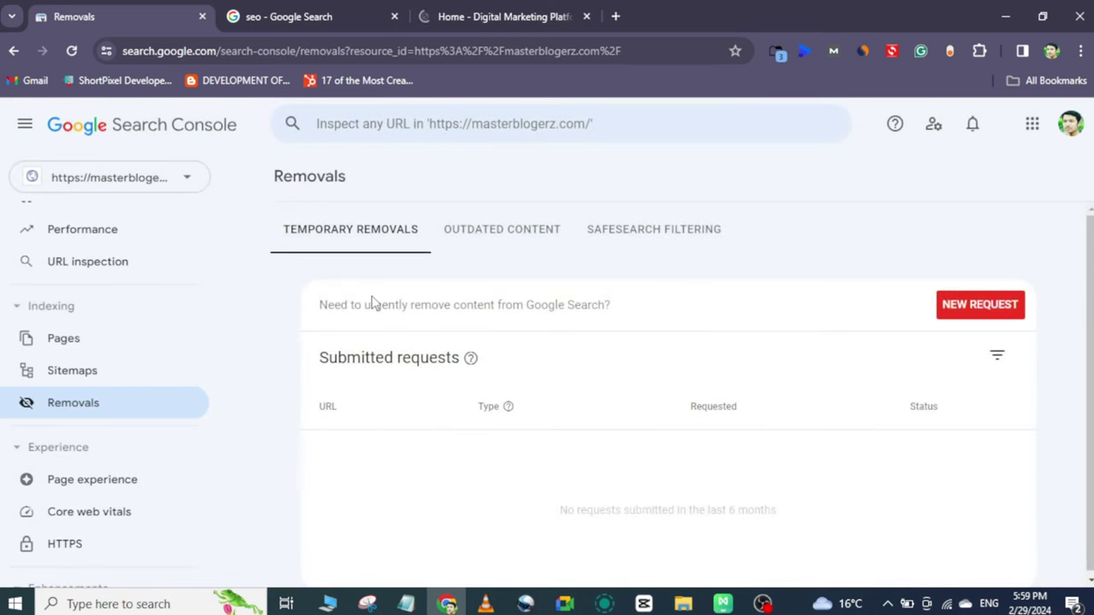
- Take the sitemap's browser tab back to its previous page and return to the Removals report
left_click(511, 21)
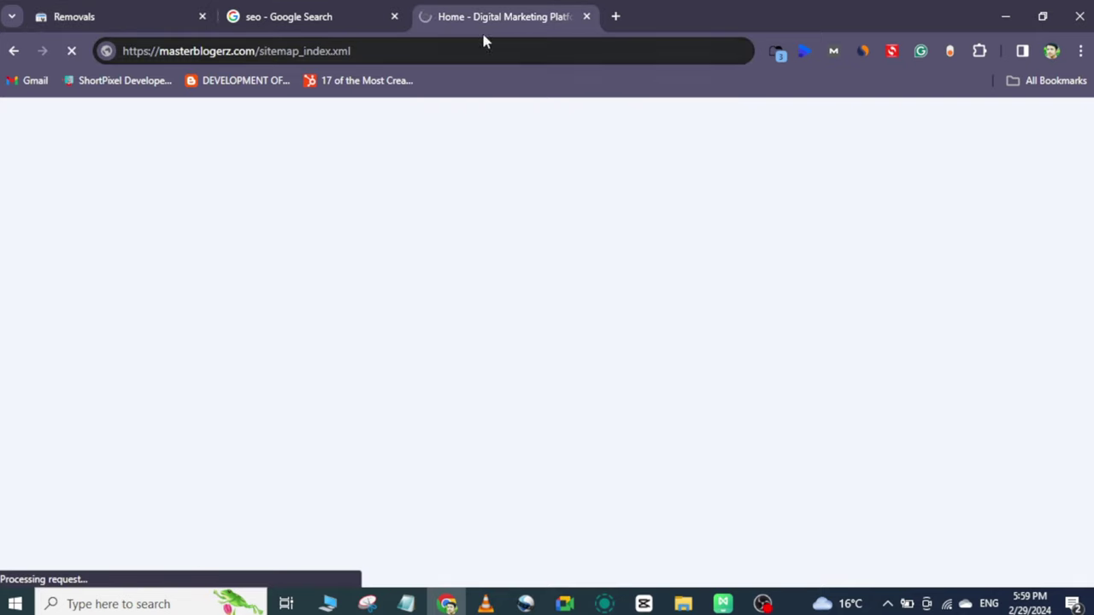
left_click(13, 50)
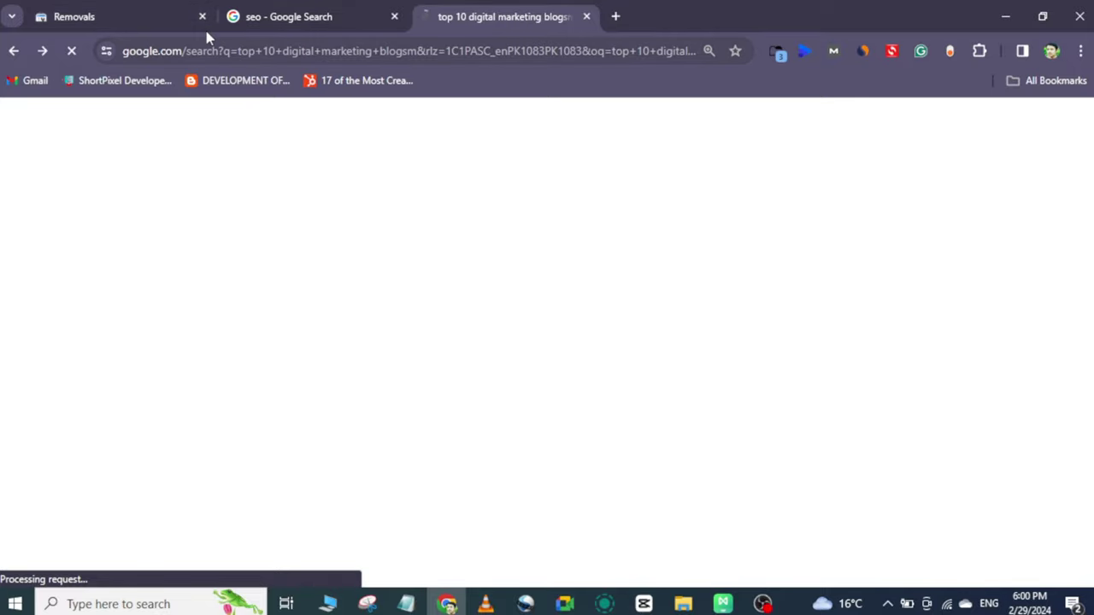
left_click(182, 10)
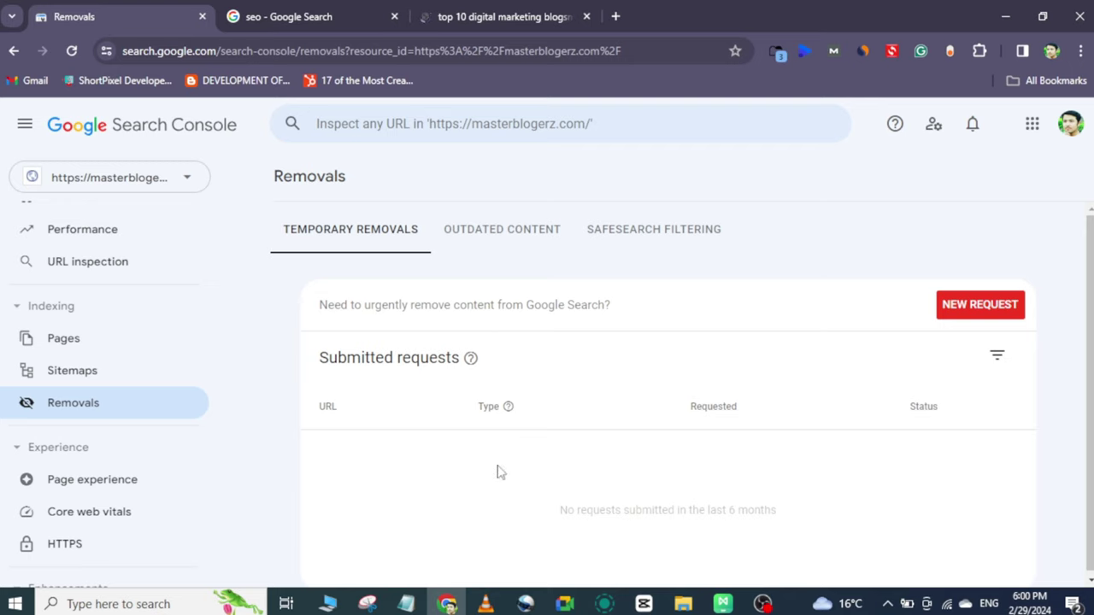
- Start a new request to temporarily remove a URL, keeping the option to remove this URL only
left_click(995, 311)
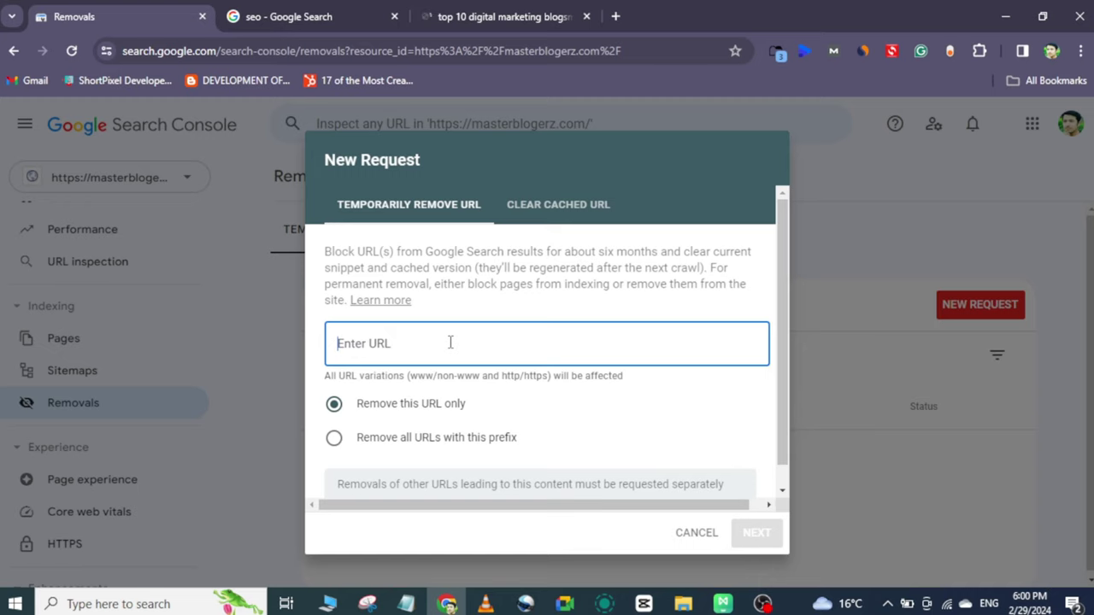
left_click(466, 16)
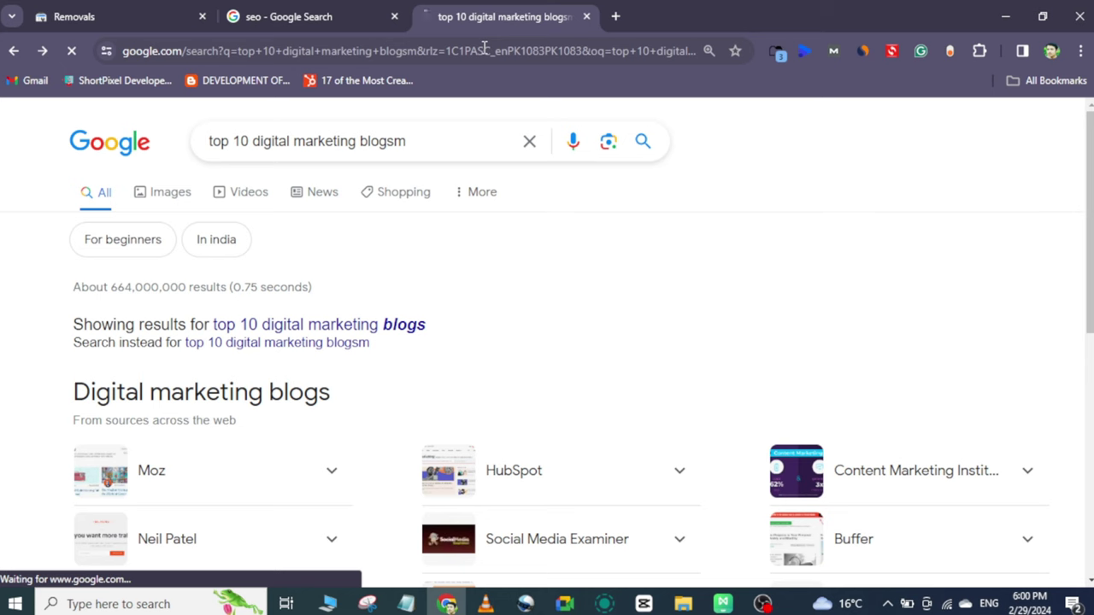
left_click(485, 48)
left_click(306, 10)
left_click(158, 24)
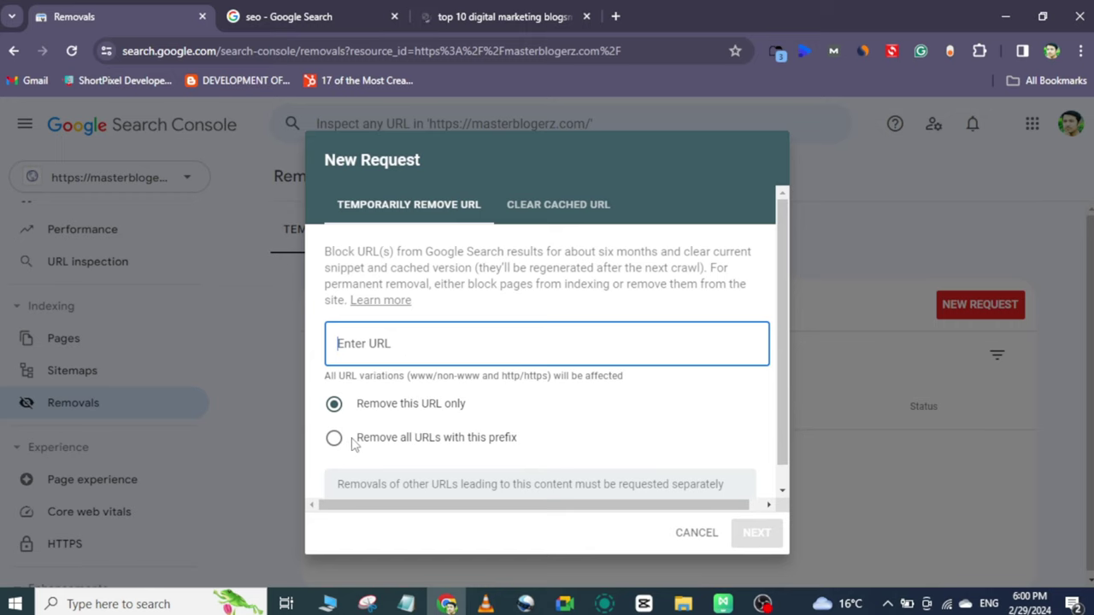
- Load the masterblogerz.com homepage in the browser tab showing the digital marketing blogs search
left_click(437, 14)
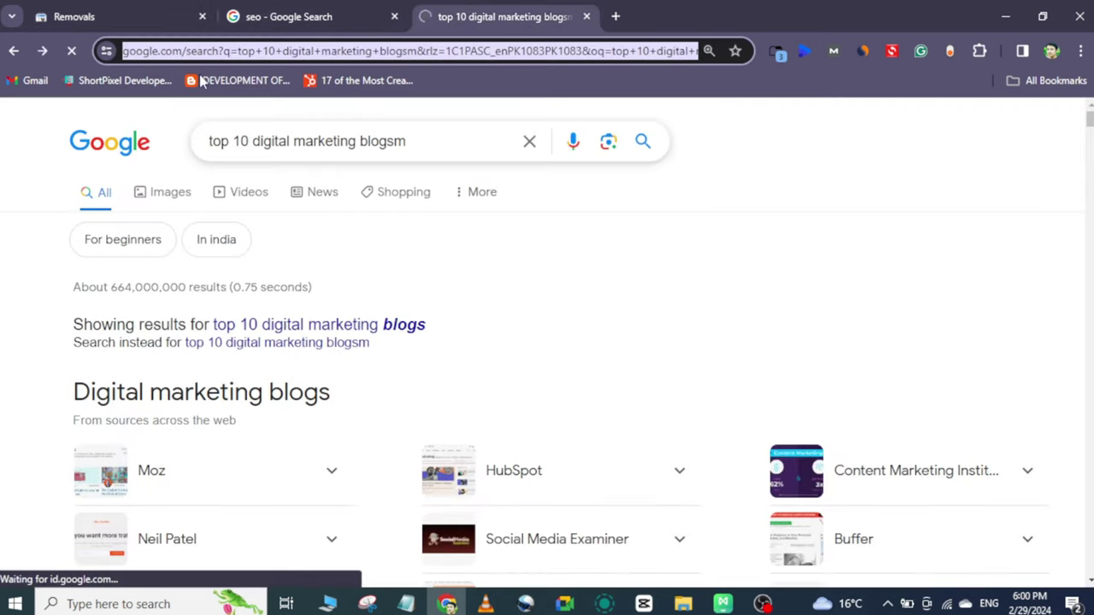
type("m")
key("Return")
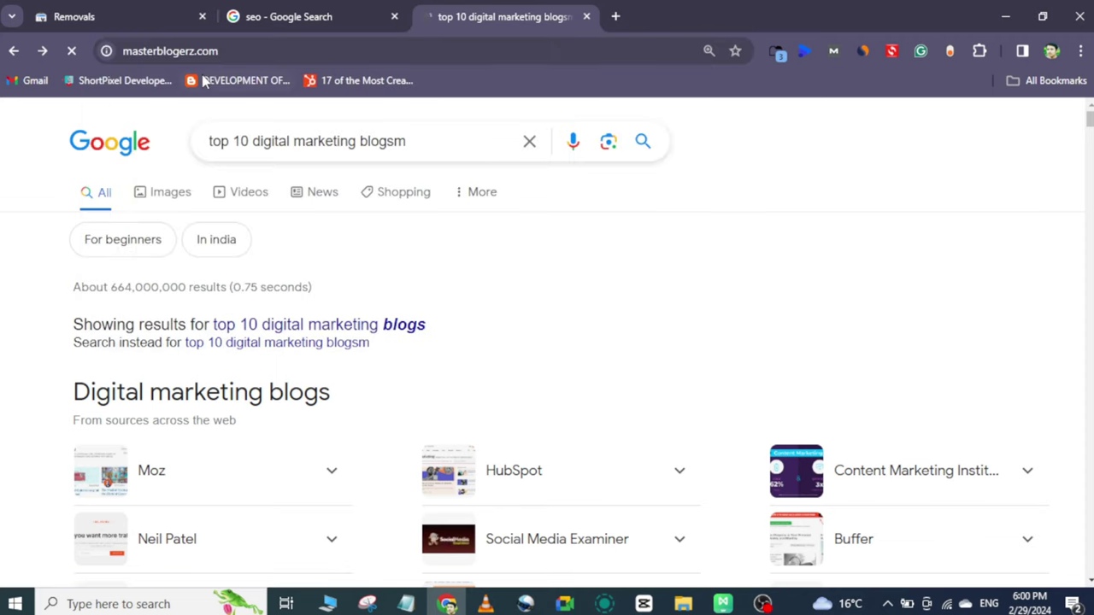
left_click(246, 55)
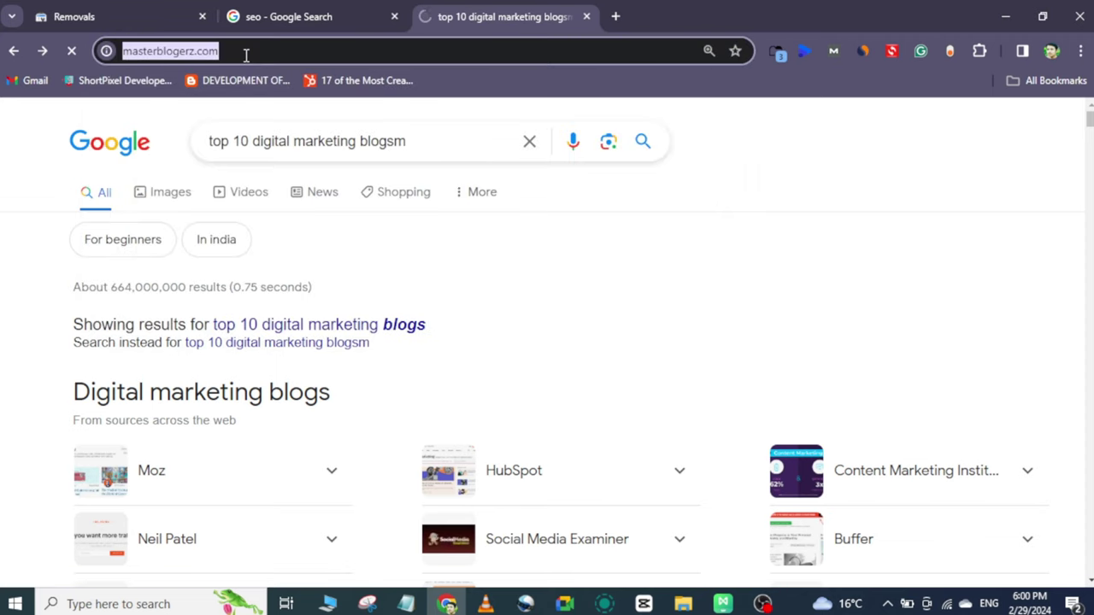
left_click(266, 54)
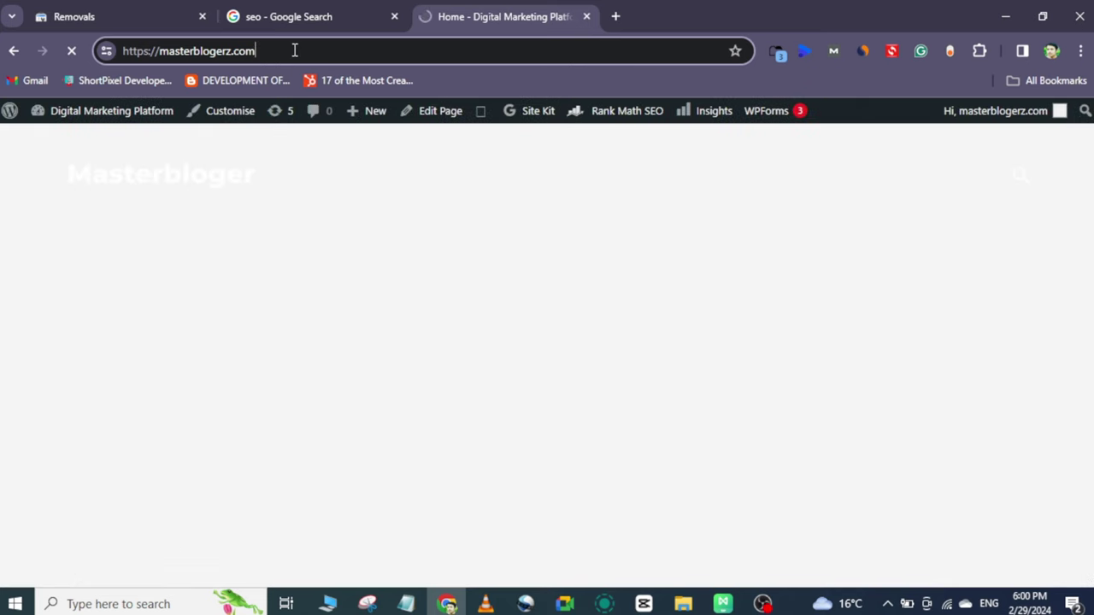
type("/b")
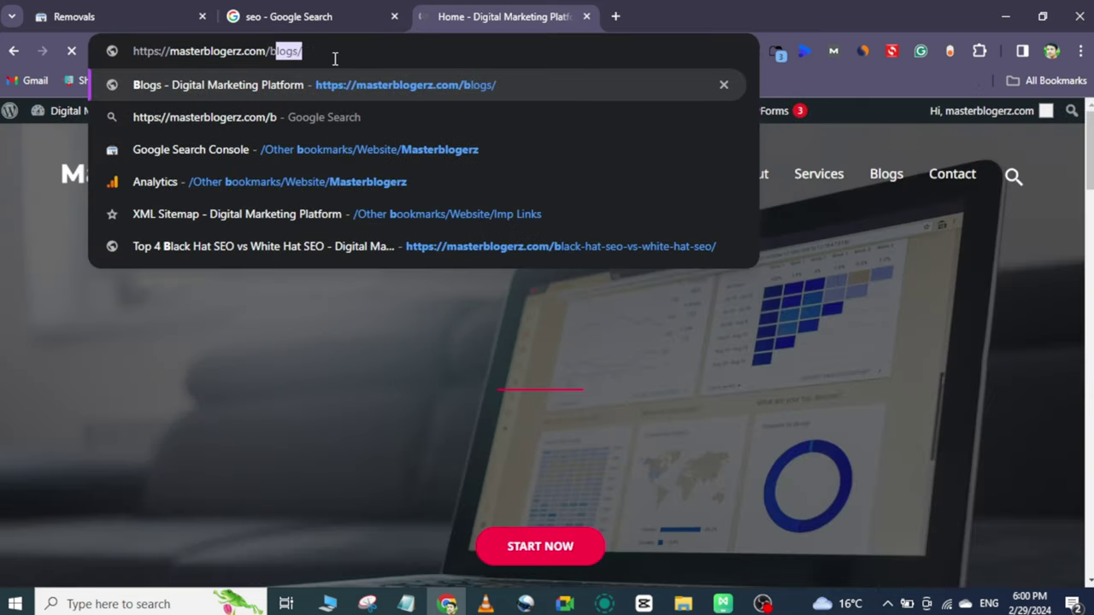
key("Right")
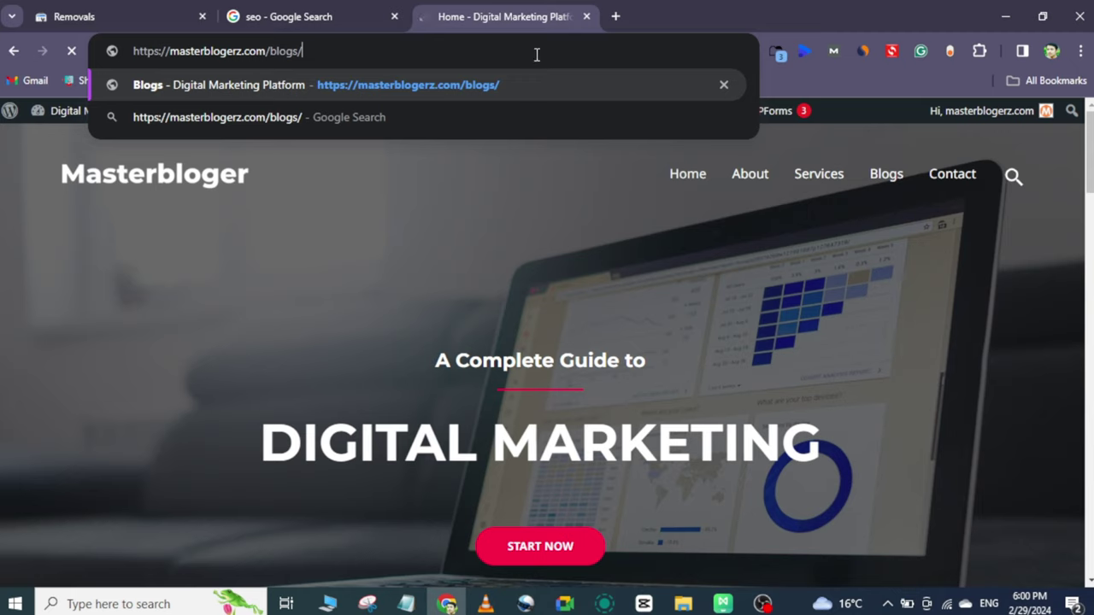
key("BackSpace")
key("BackSpace")
key("BackSpace")
key("BackSpace")
key("BackSpace")
key("BackSpace")
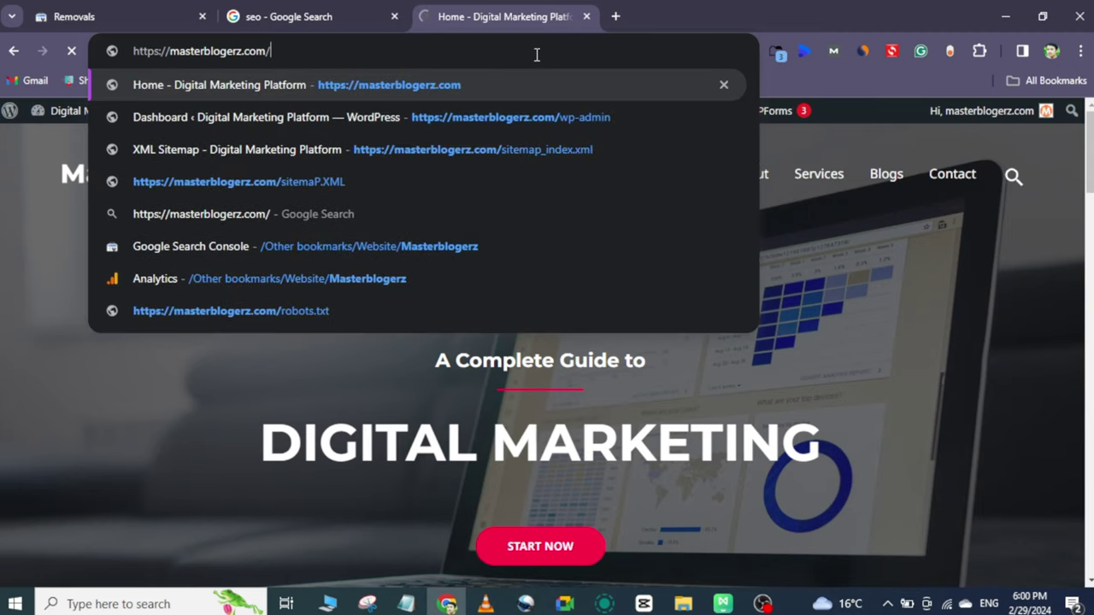
- Try to load masterblogerz.com/co in the website tab, checking the open removal request form in the meantime
type("co")
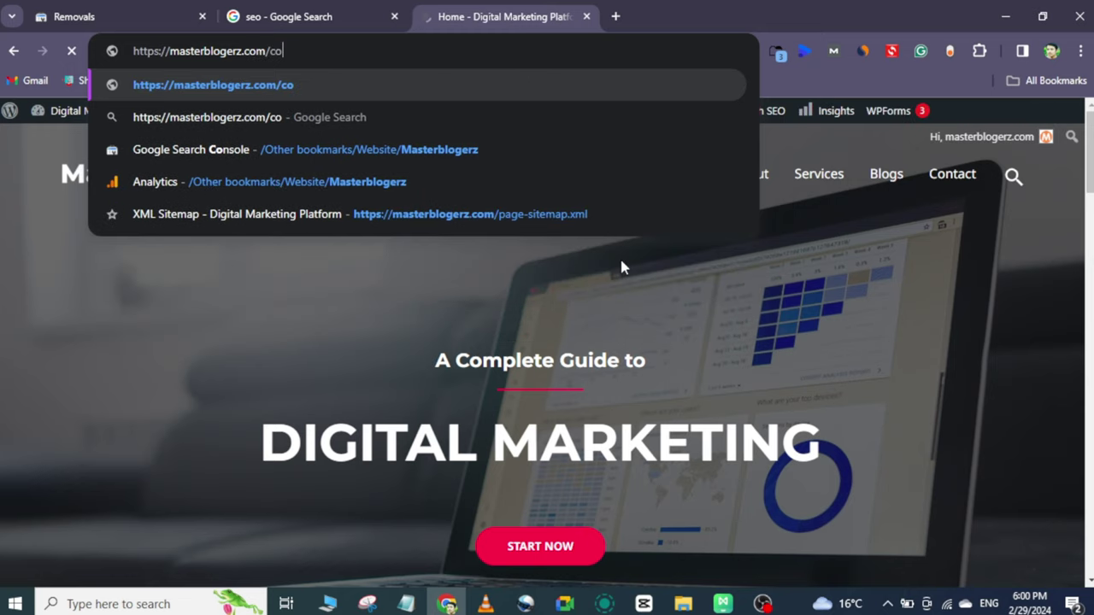
key("Return")
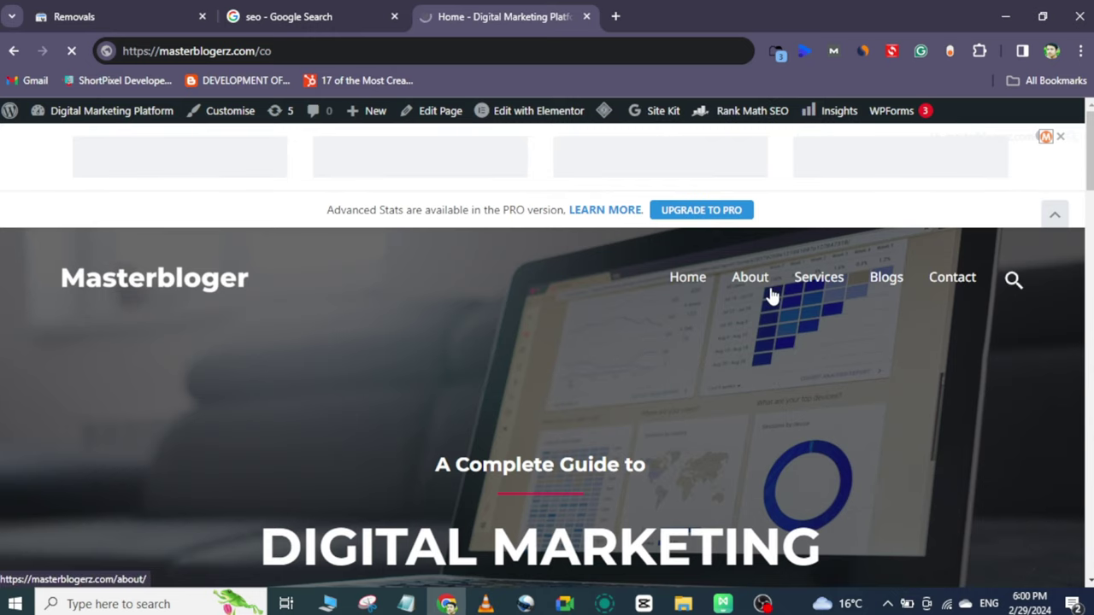
key("ctrl+1")
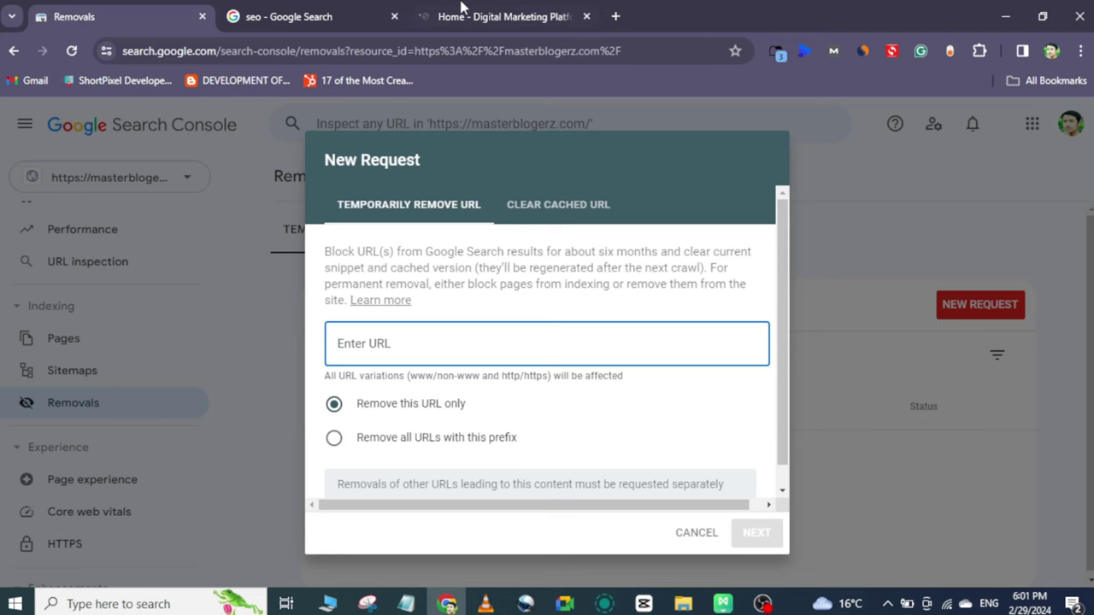
left_click(461, 6)
left_click(313, 50)
left_click(312, 51)
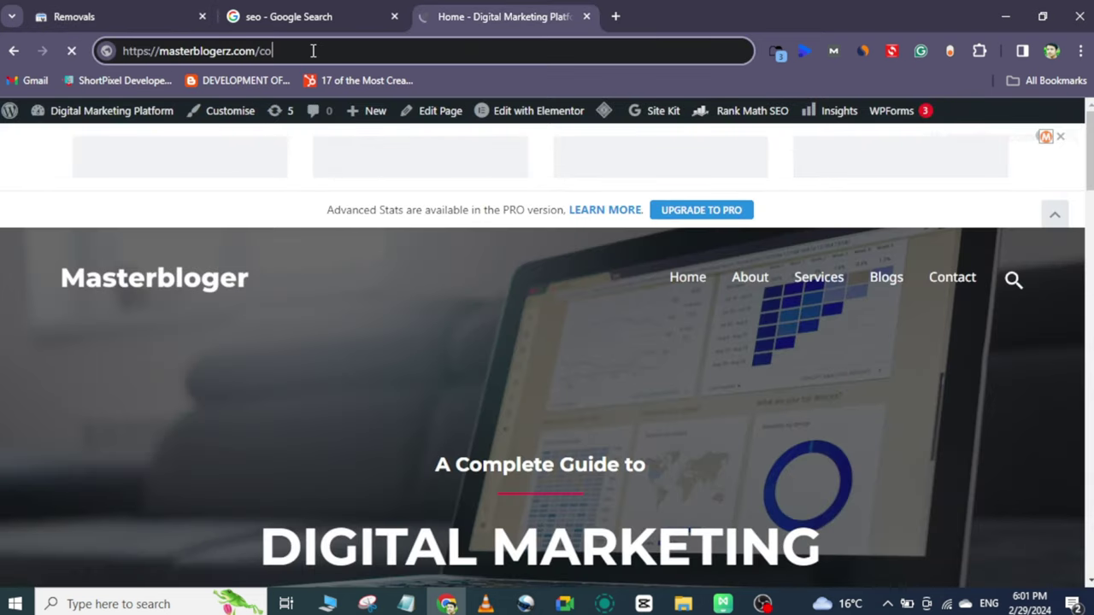
left_click(849, 423)
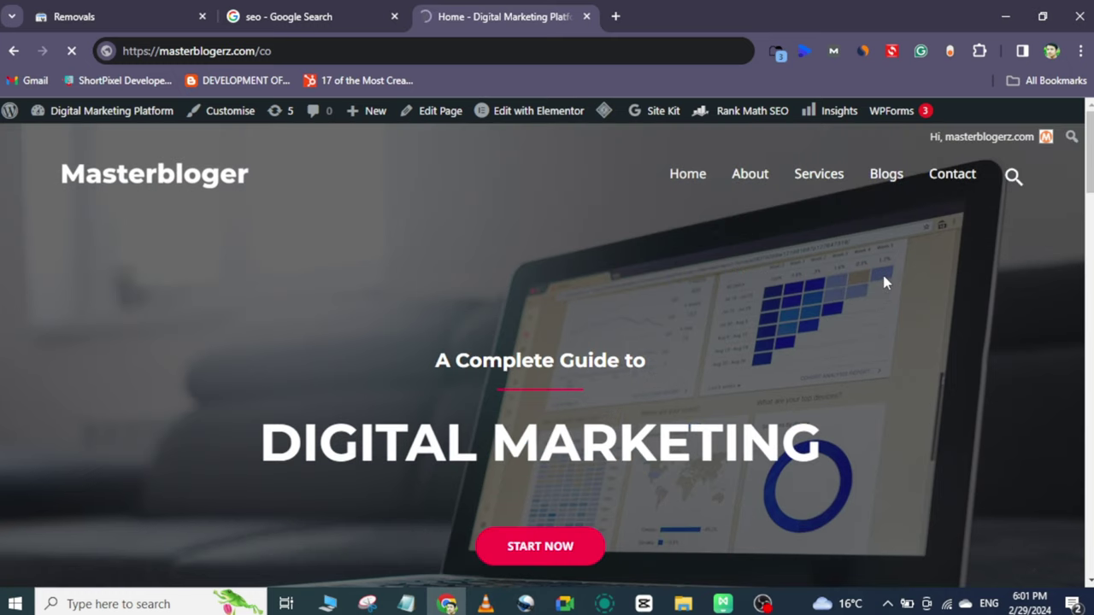
- Open the website's Blogs page to show its address, and cancel the new removal request in Search Console
left_click(893, 181)
left_click(439, 43)
left_click(474, 49)
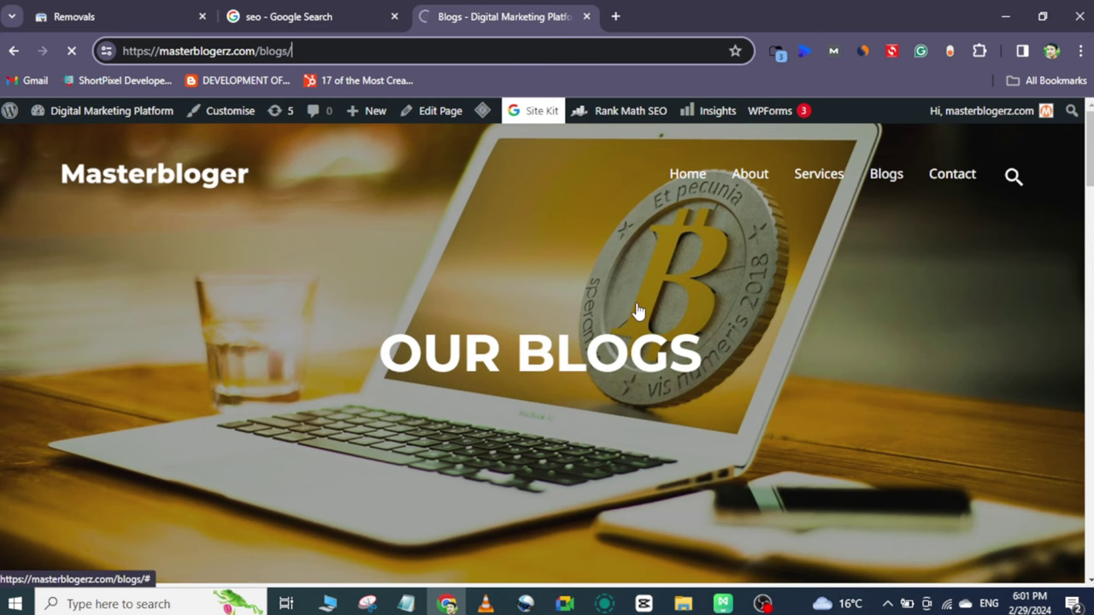
key("ctrl+1")
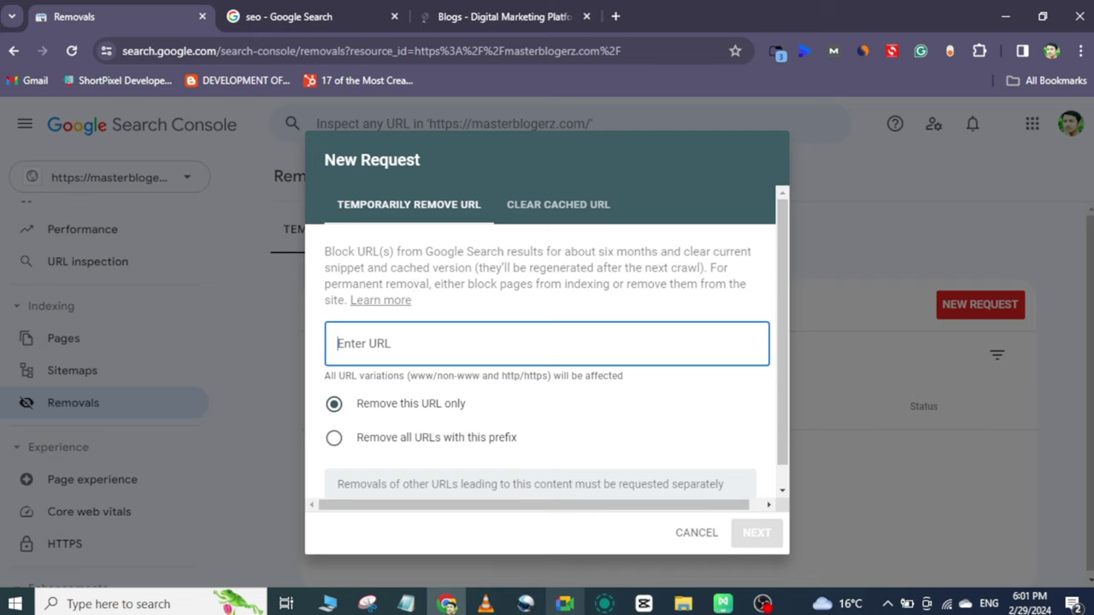
left_click(696, 534)
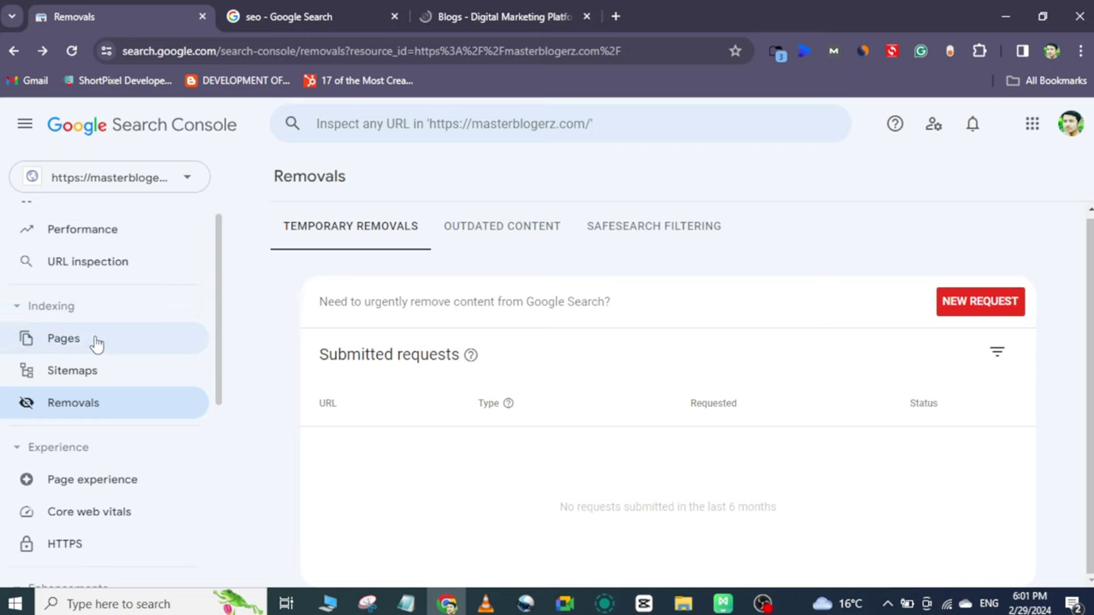
- Open the Page experience report and review its Core web vitals and HTTPS summaries
scroll(95, 342, "down", 5)
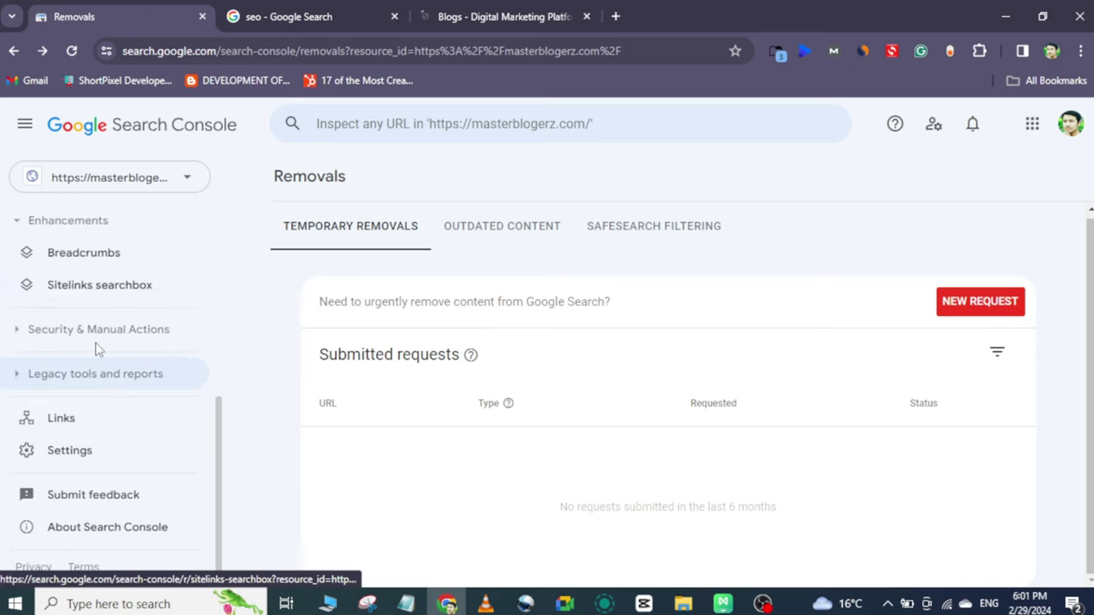
scroll(77, 359, "up", 3)
scroll(88, 283, "down", 1)
left_click(85, 287)
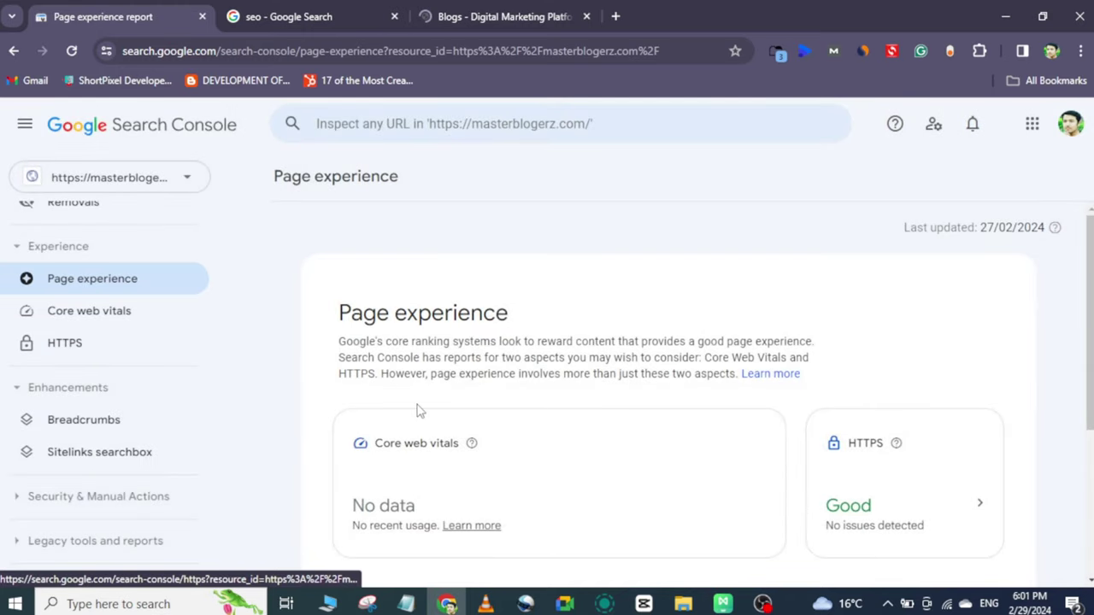
scroll(419, 411, "down", 1)
scroll(835, 348, "down", 2)
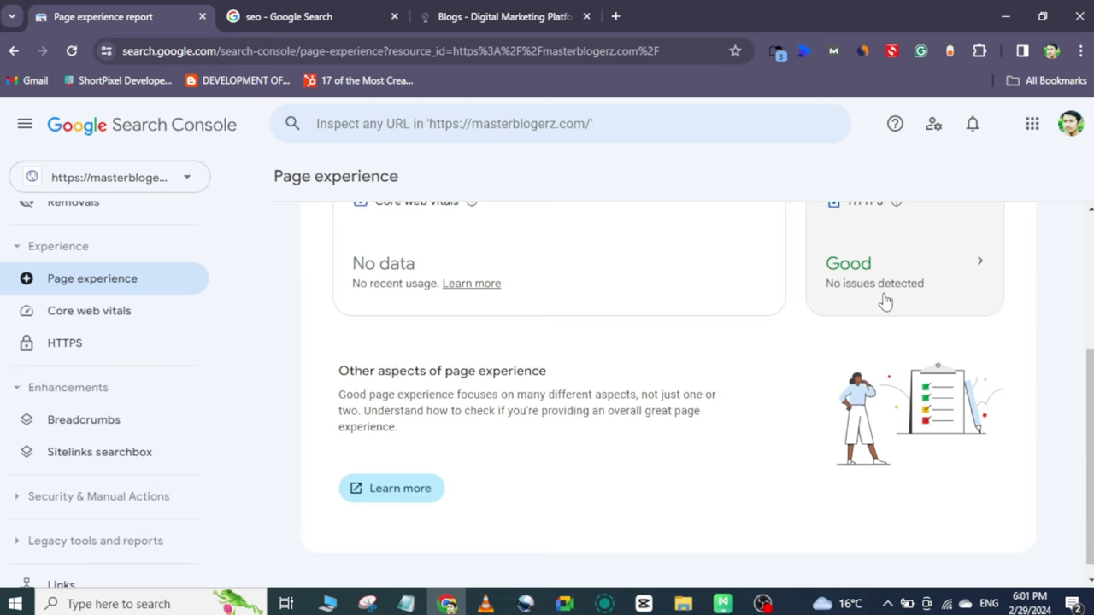
- Open the Core web vitals report and review its Mobile and Desktop sections
left_click(101, 313)
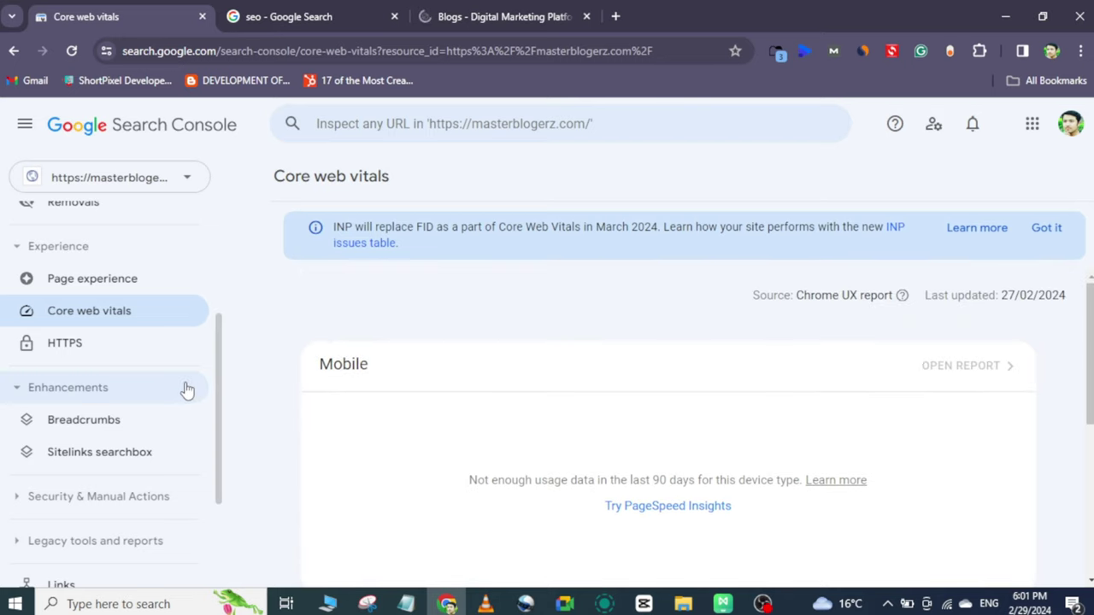
scroll(390, 378, "down", 4)
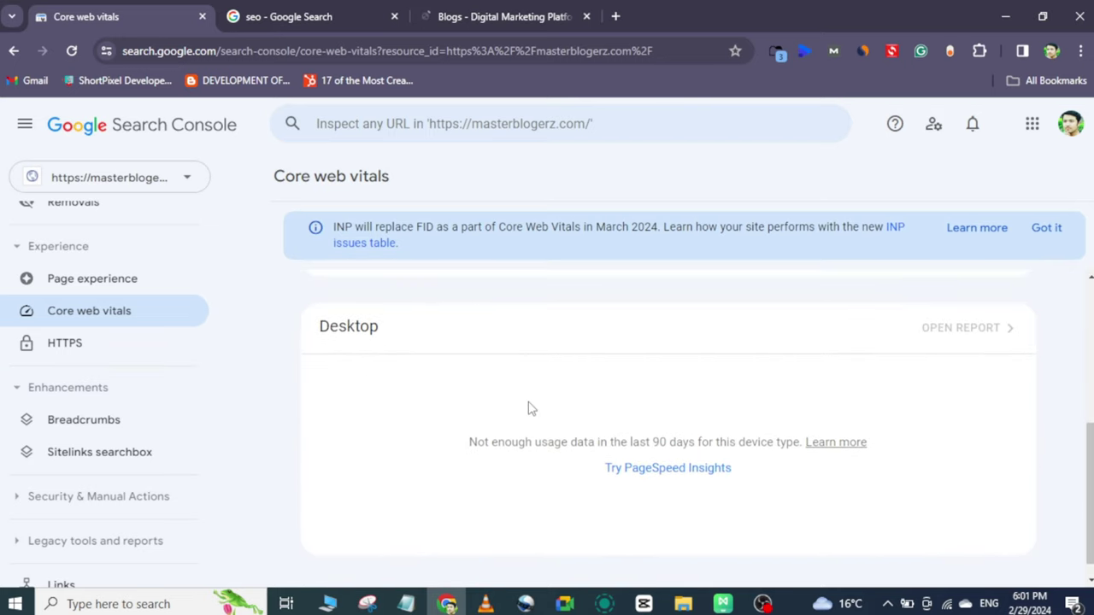
scroll(610, 432, "up", 3)
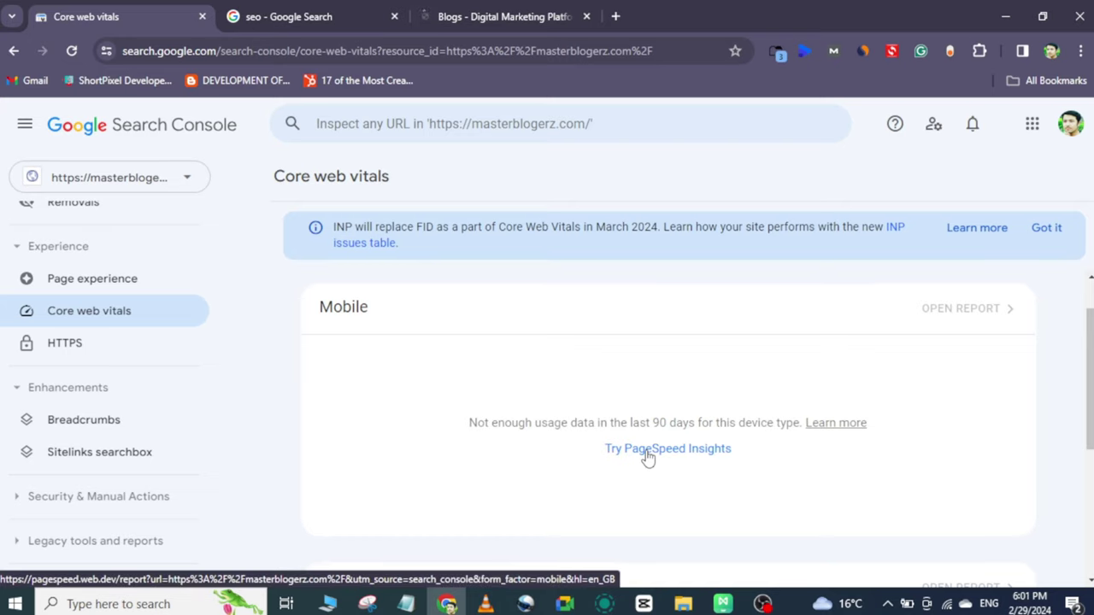
- Launch a PageSpeed Insights analysis from the Mobile section, check its progress, and return to the Core web vitals report
left_click(646, 450)
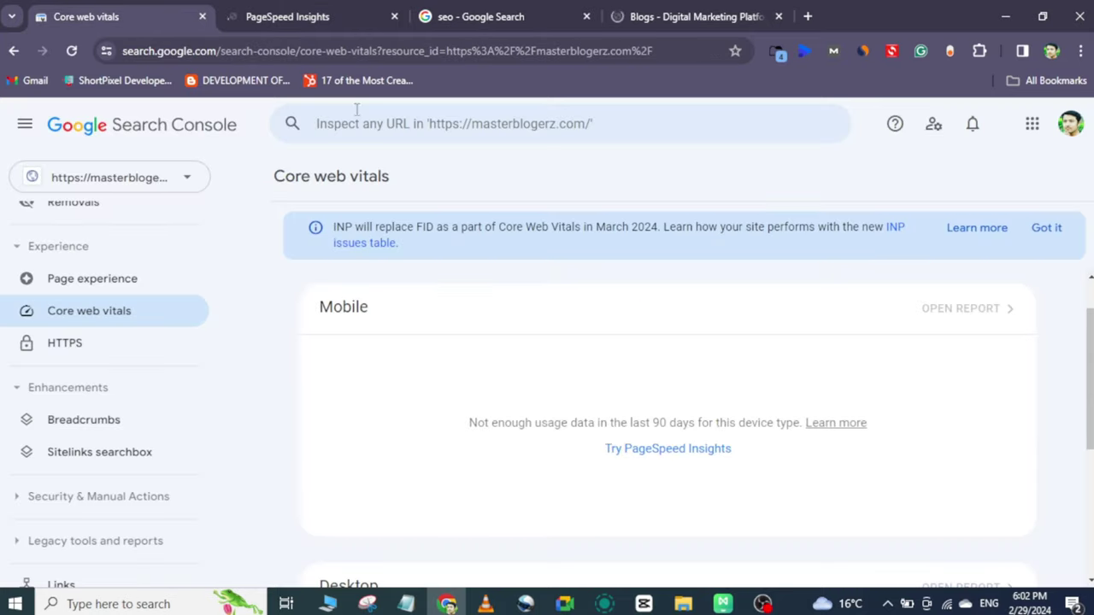
left_click(86, 16)
scroll(605, 419, "down", 3)
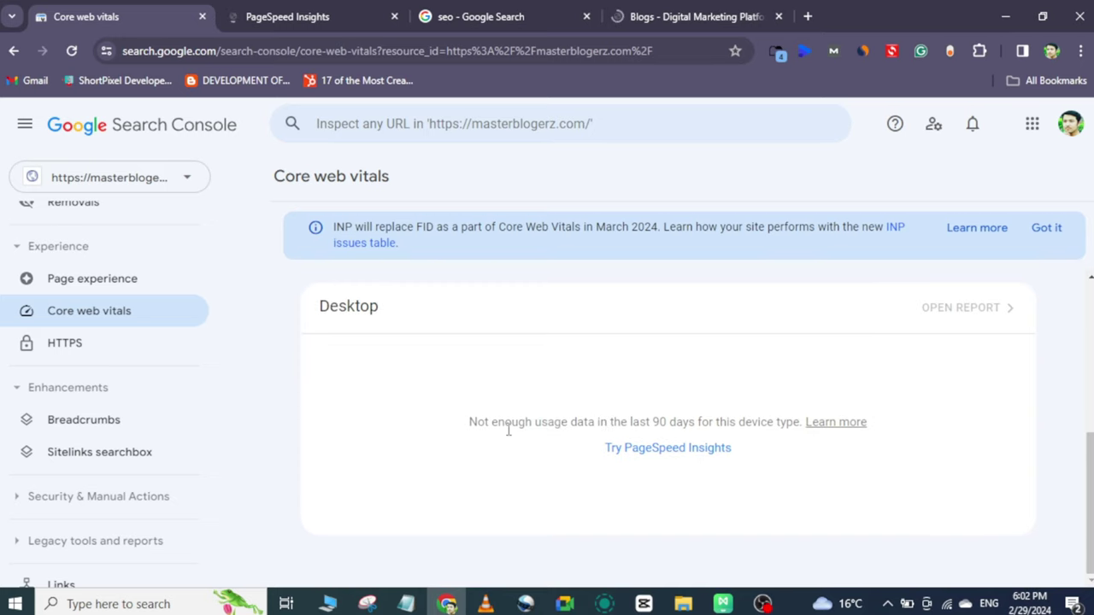
left_click(256, 15)
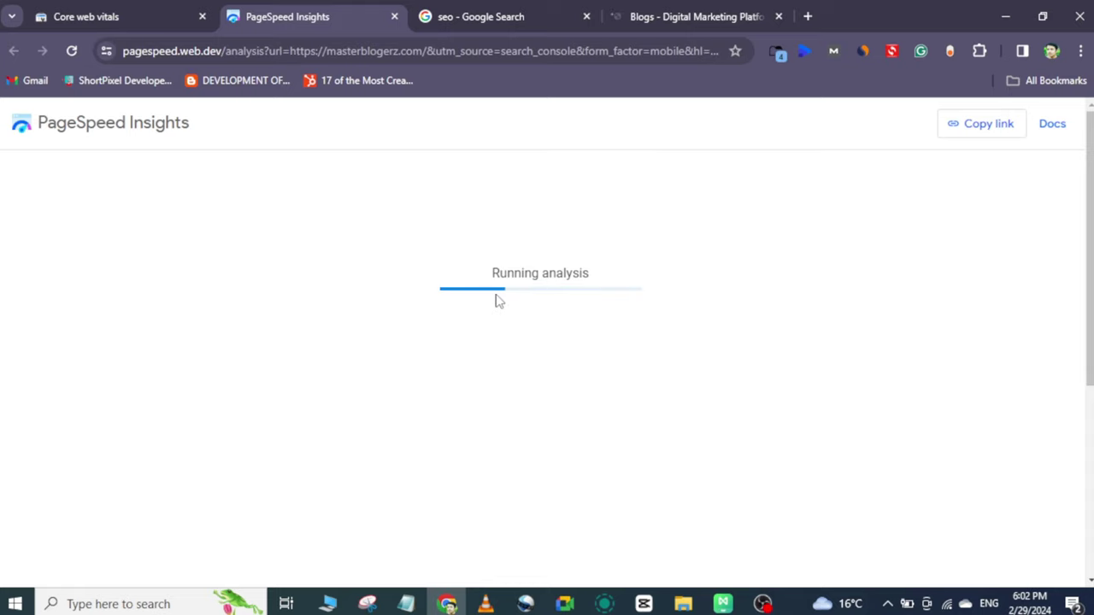
left_click(135, 16)
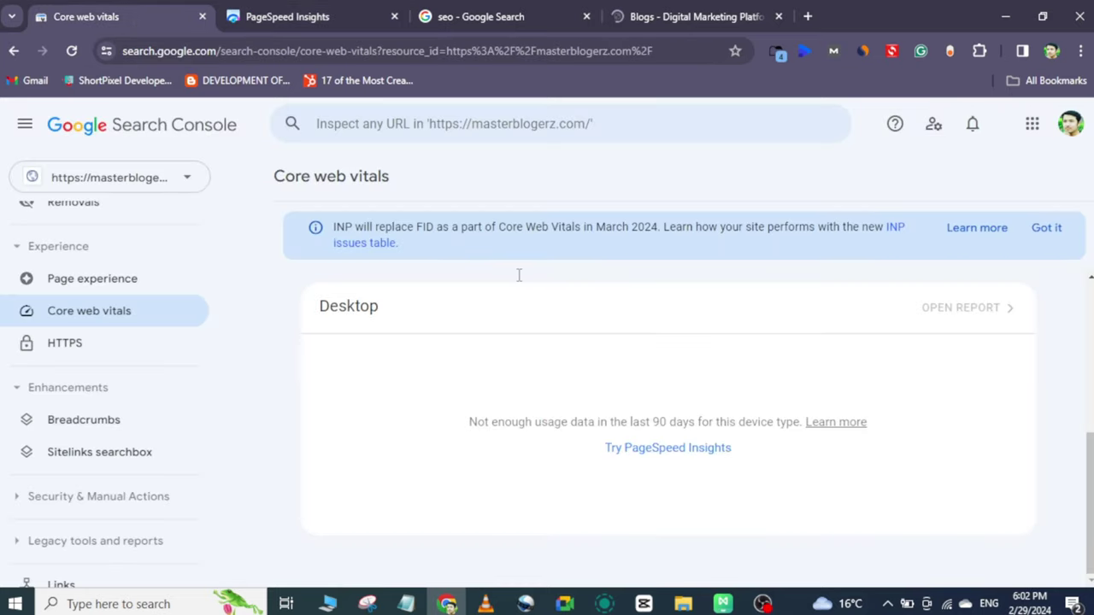
- Open the HTTPS report, and display the browser's site information for masterblogerz.com/blogs/ in the website tab
scroll(80, 302, "down", 1)
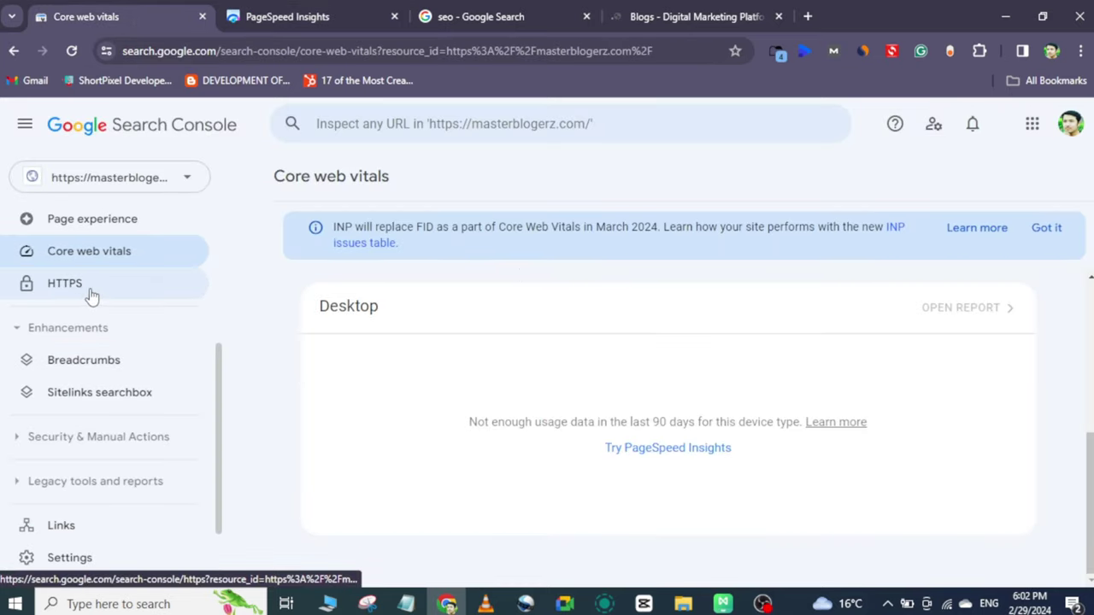
left_click(92, 295)
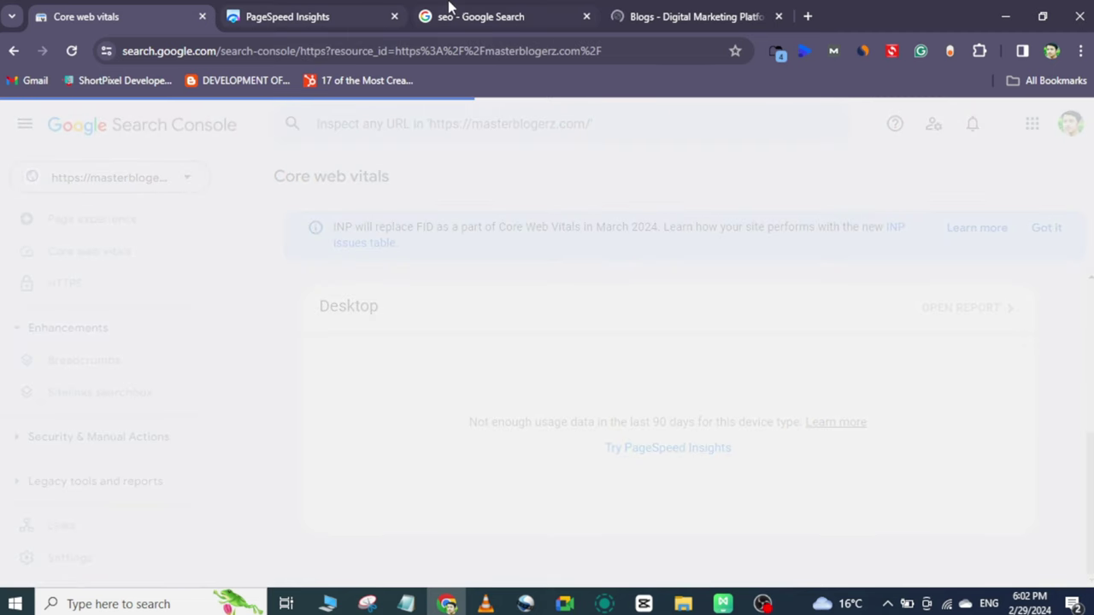
left_click(477, 16)
key("ctrl+Tab")
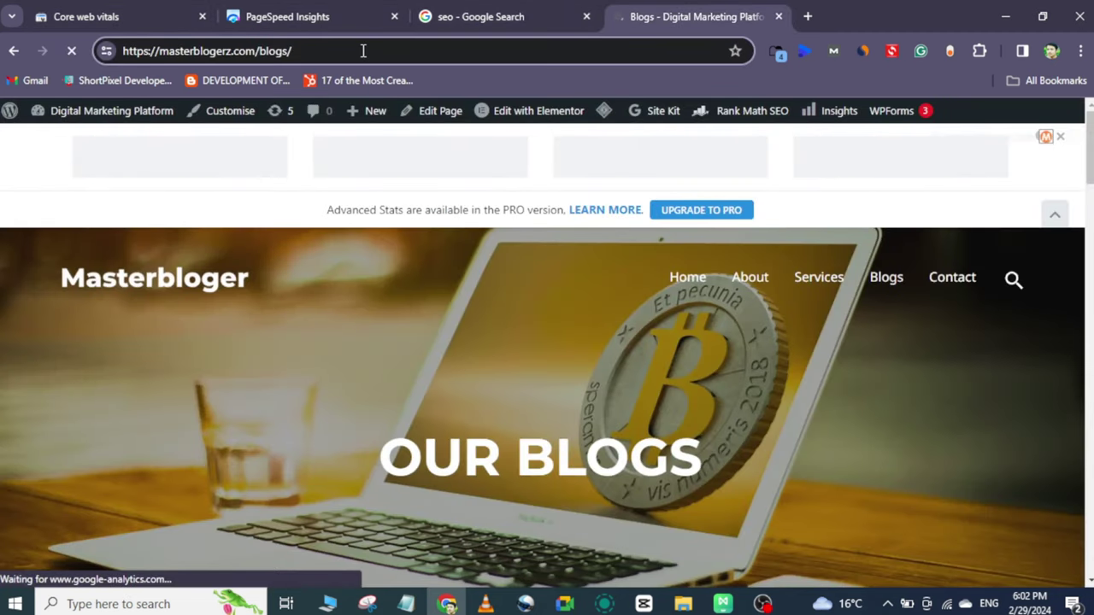
left_click(101, 52)
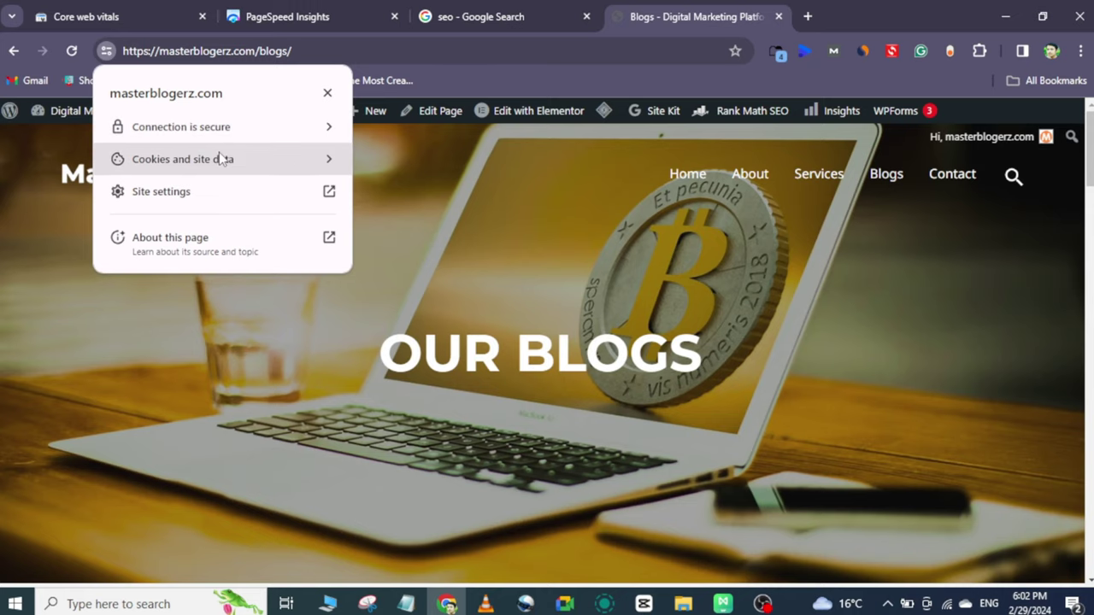
- Review the HTTPS report's URL counts and chart, and check on the PageSpeed Insights analysis
left_click(89, 11)
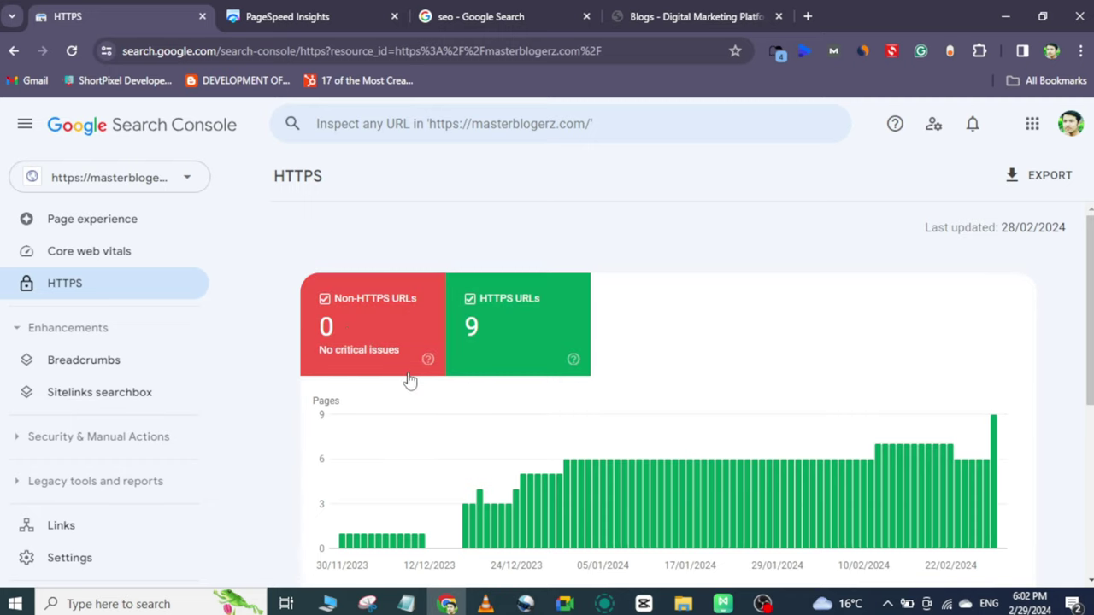
scroll(593, 419, "down", 2)
scroll(609, 395, "up", 2)
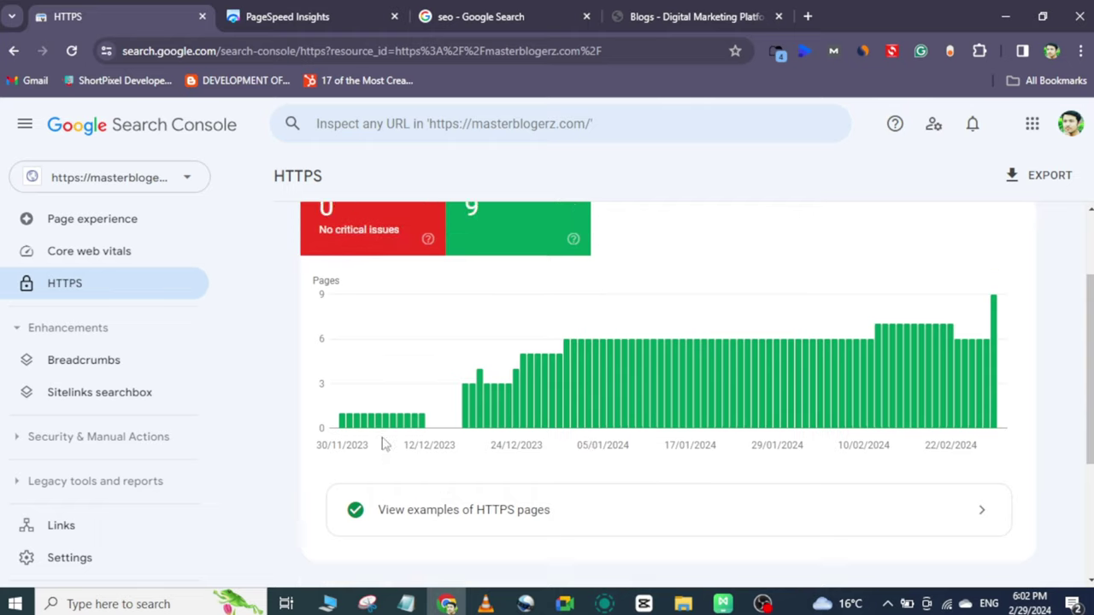
key("ctrl+Tab")
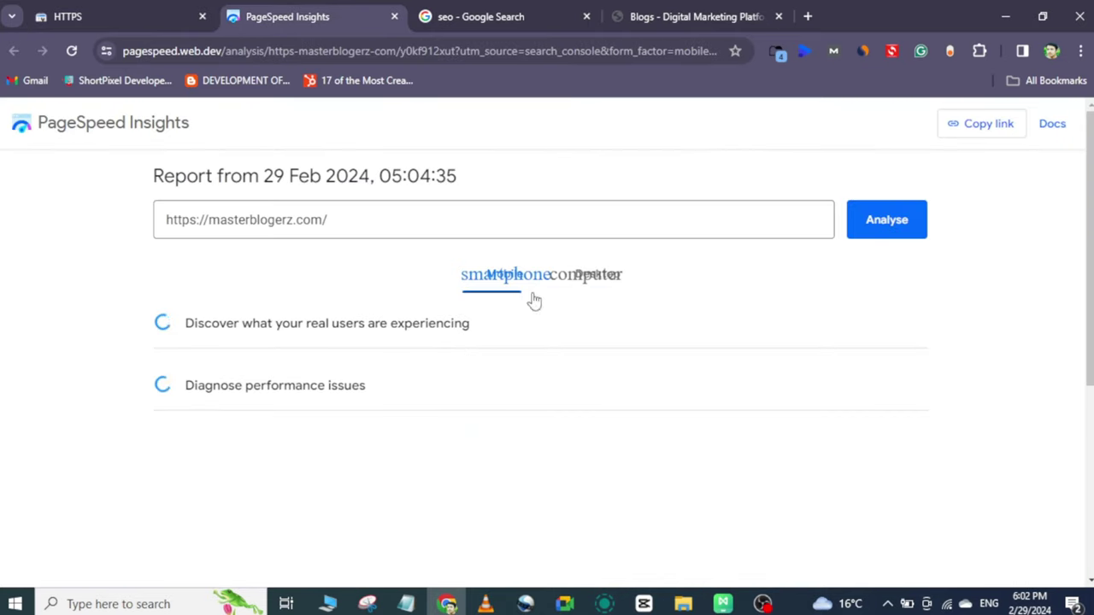
left_click(153, 7)
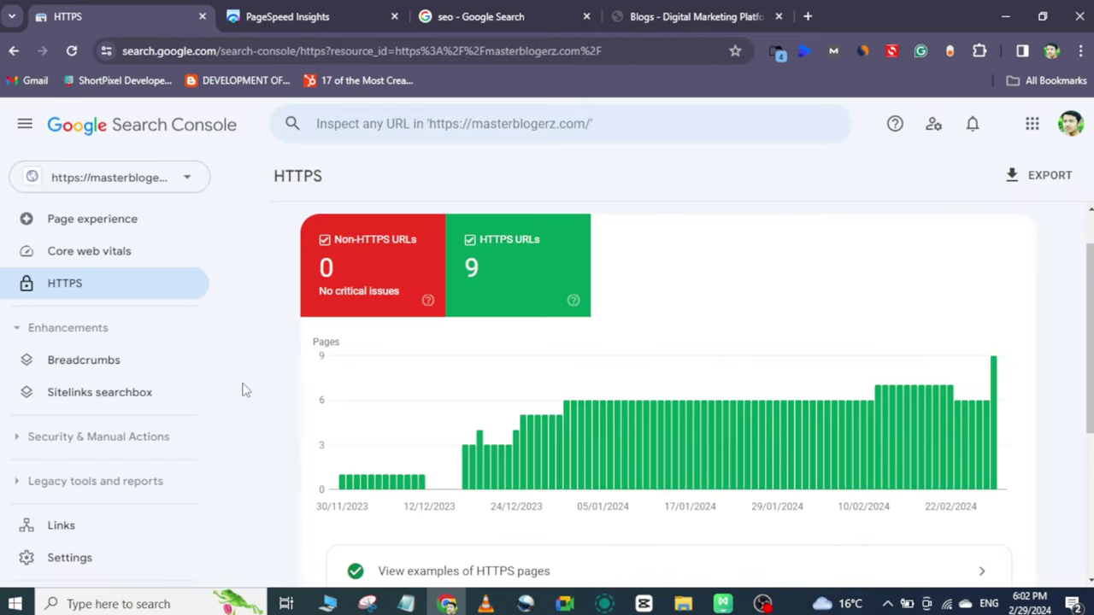
- Open the Breadcrumbs report among the enhancements for the masterblogerz.com property
scroll(216, 351, "down", 1)
scroll(216, 351, "down", 1)
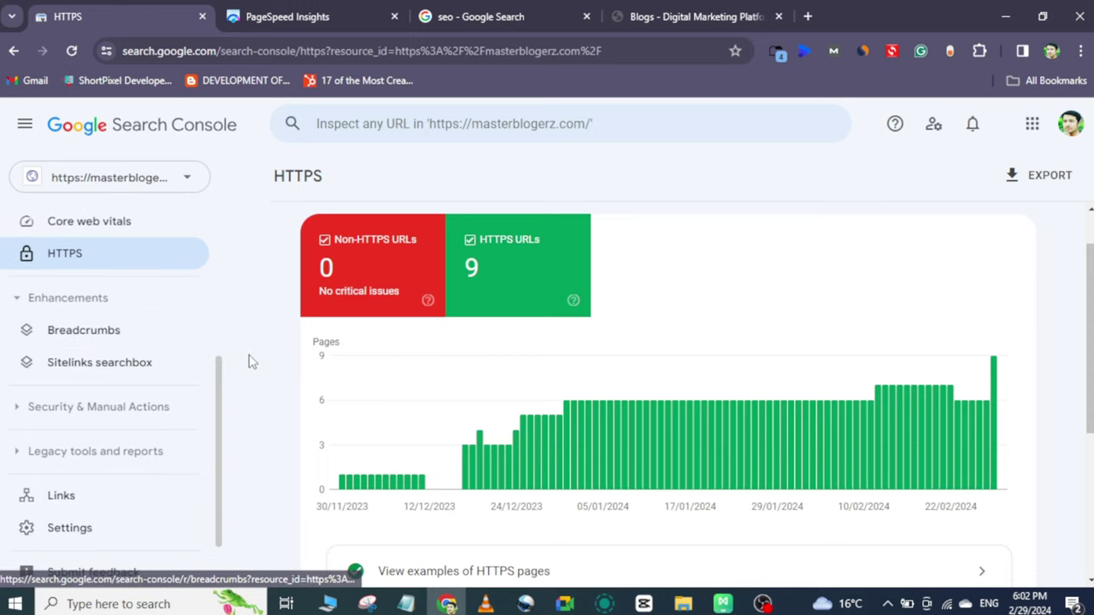
left_click(97, 327)
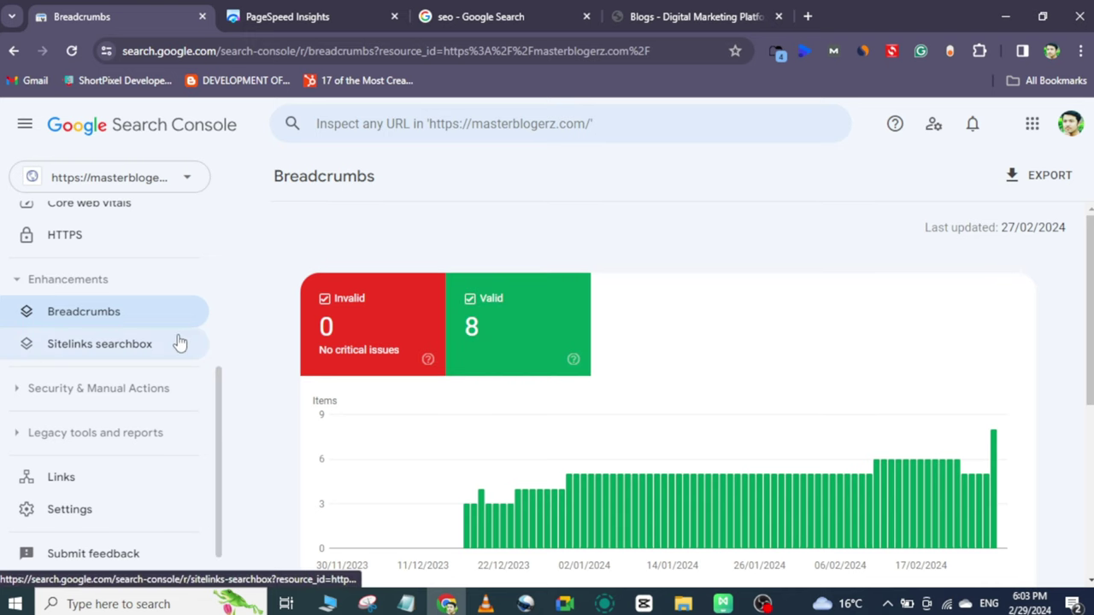
- Check the PageSpeed Insights report and the website's blogs page, and open the Links report for the masterblogerz.com property
left_click(328, 11)
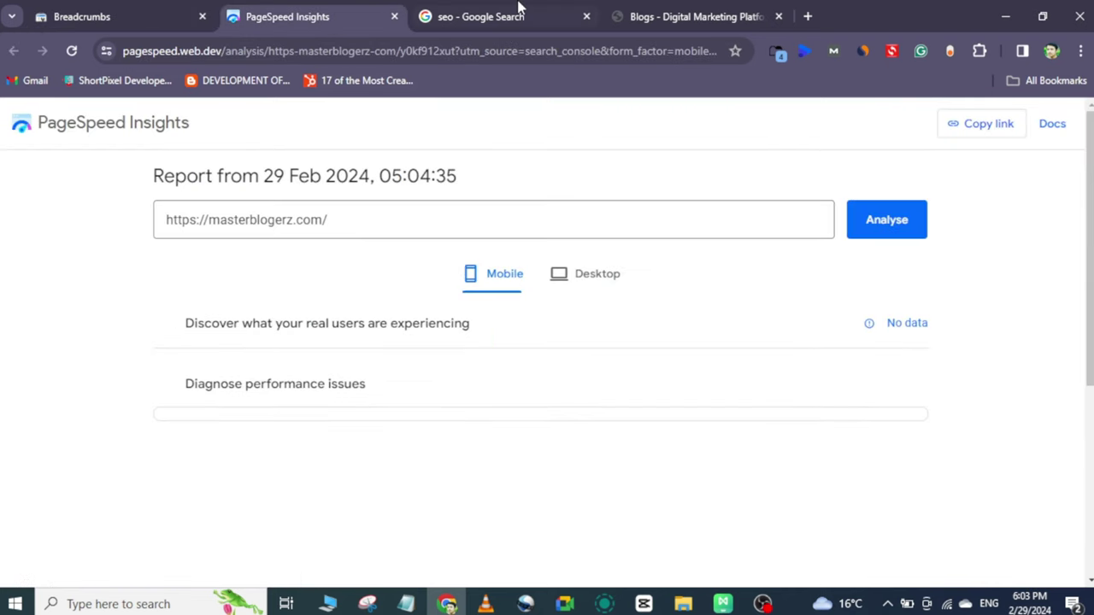
left_click(644, 7)
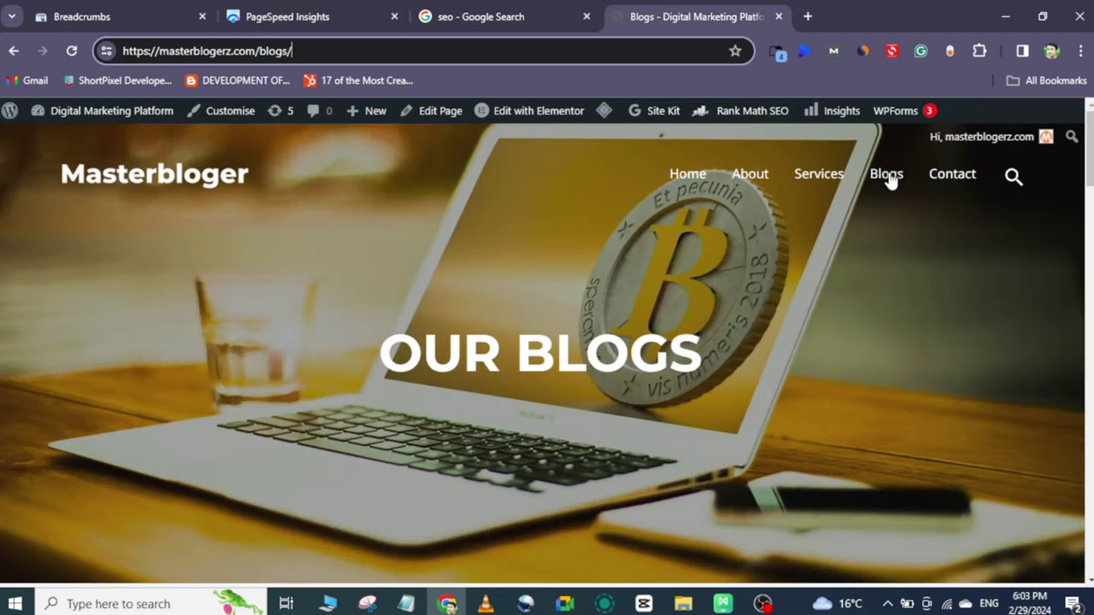
left_click(103, 11)
scroll(77, 428, "down", 1)
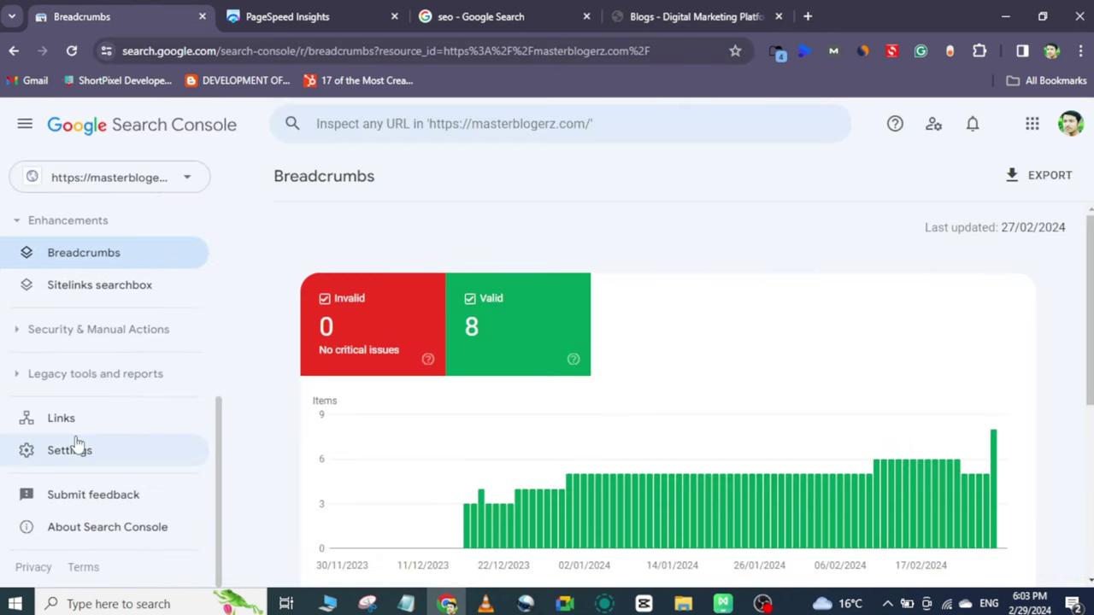
left_click(75, 427)
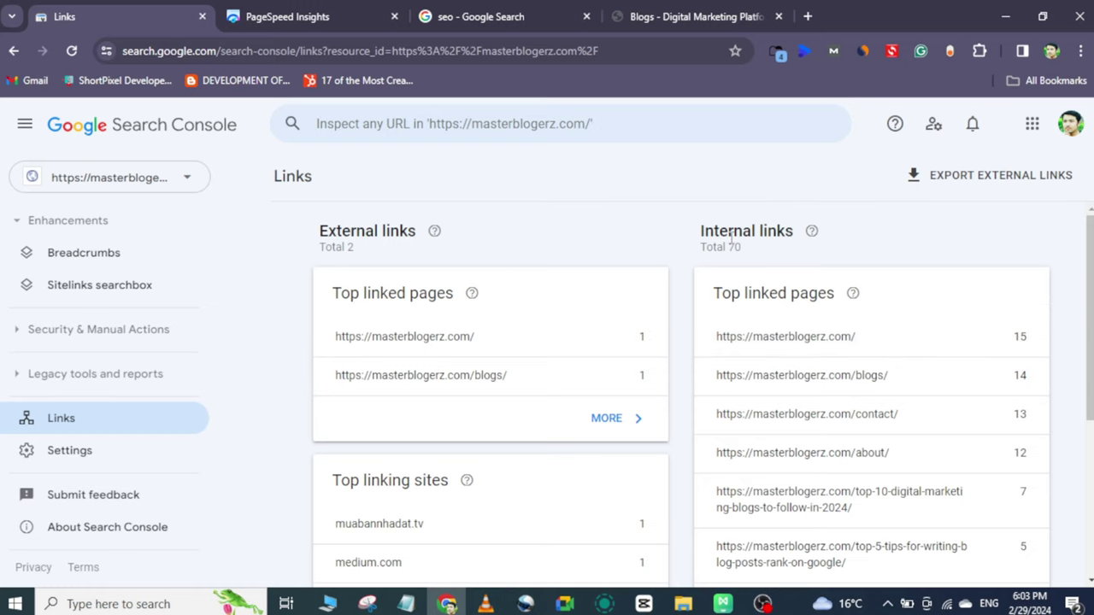
- Examine the top linked pages under Internal links, comparing them with the website's blogs page in its own tab
left_click_drag(727, 238, 771, 236)
left_click(872, 228)
scroll(871, 227, "down", 1)
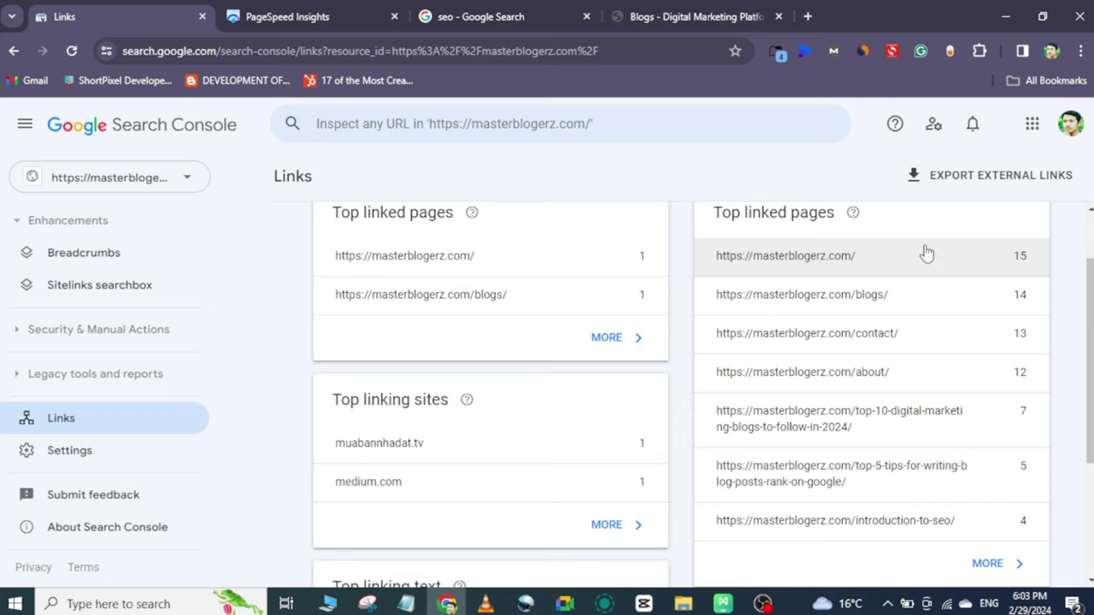
left_click(651, 16)
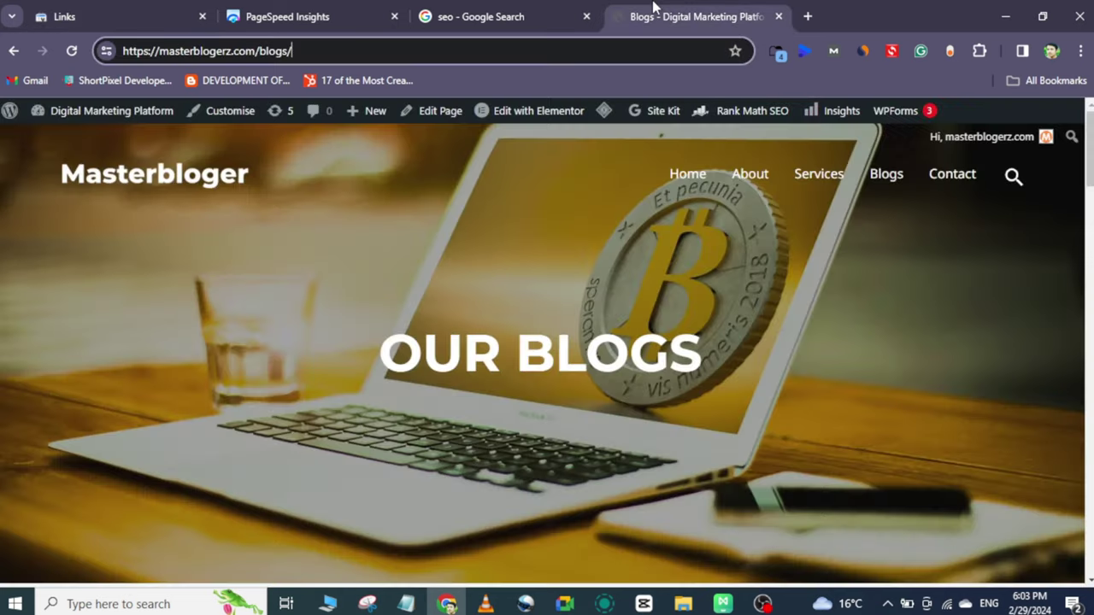
left_click(103, 8)
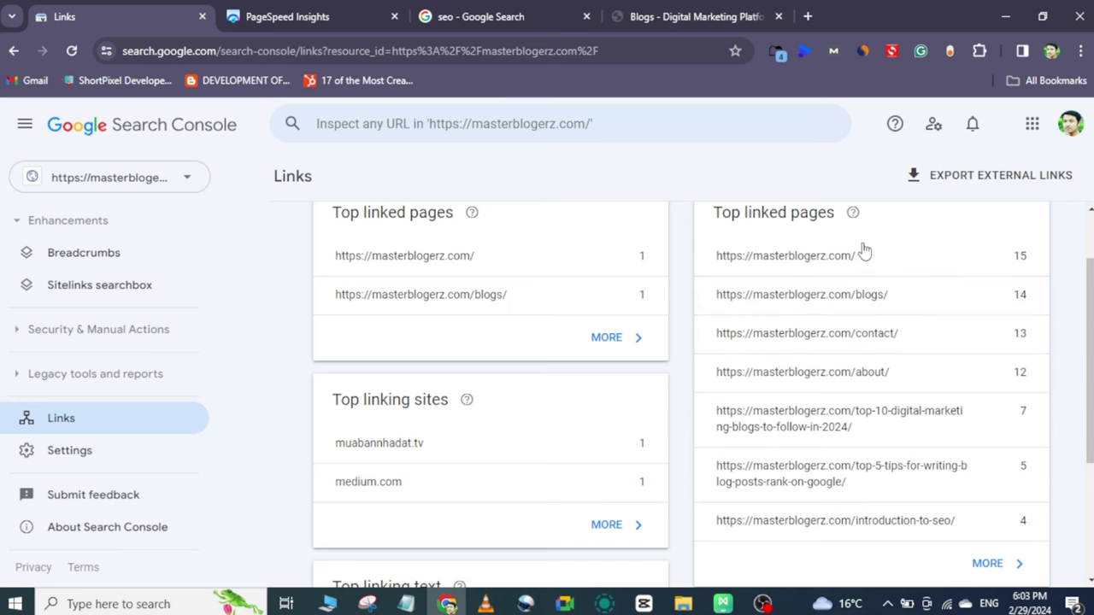
left_click(684, 16)
left_click(85, 8)
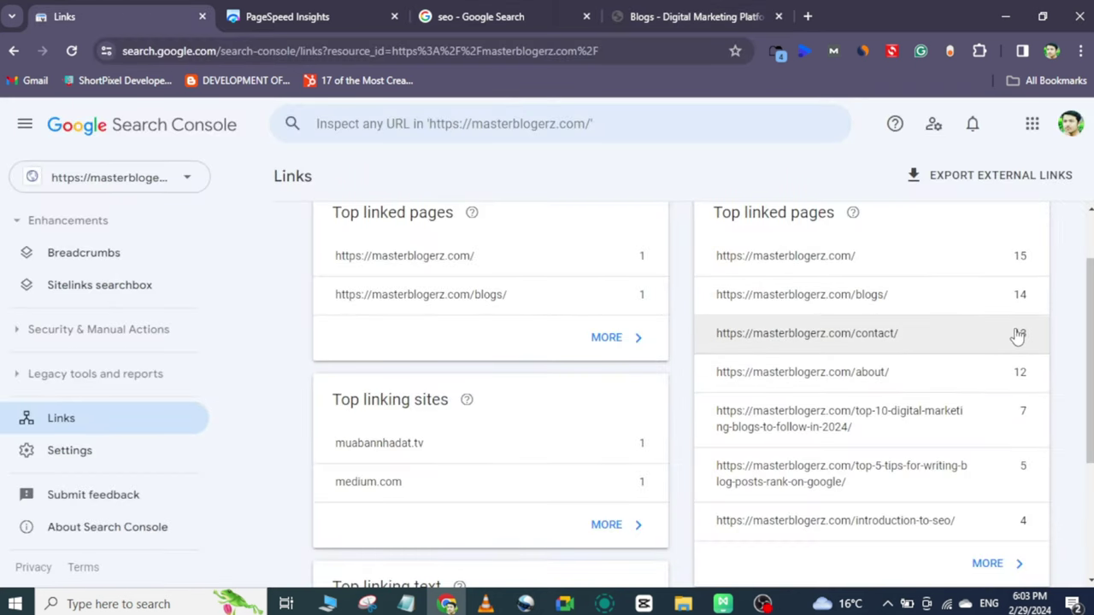
scroll(916, 417, "down", 1)
scroll(915, 417, "down", 1)
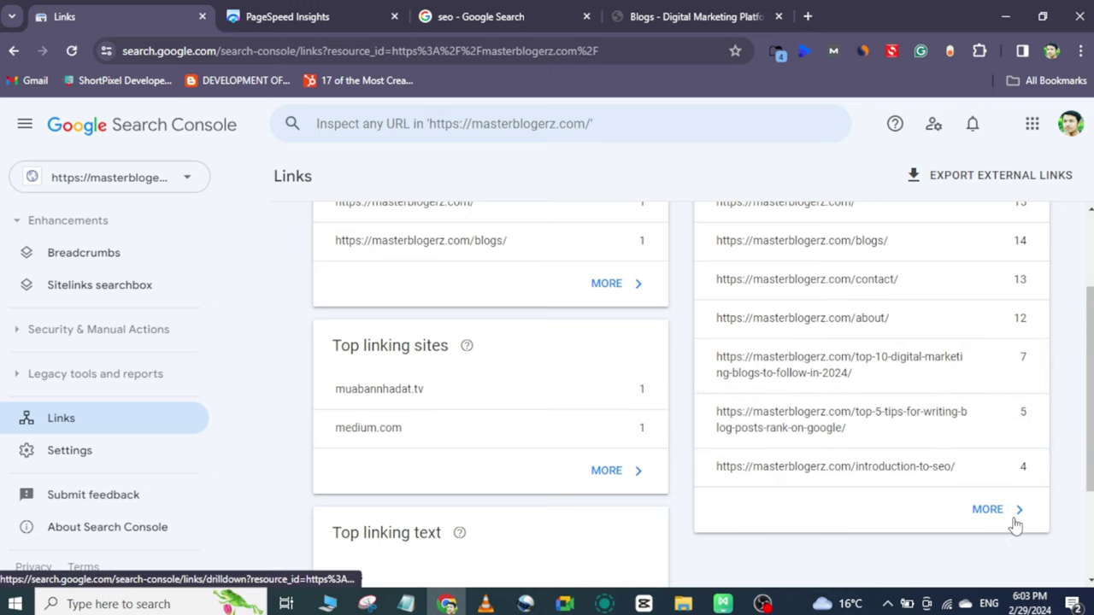
scroll(972, 391, "up", 3)
mouse_move(840, 288)
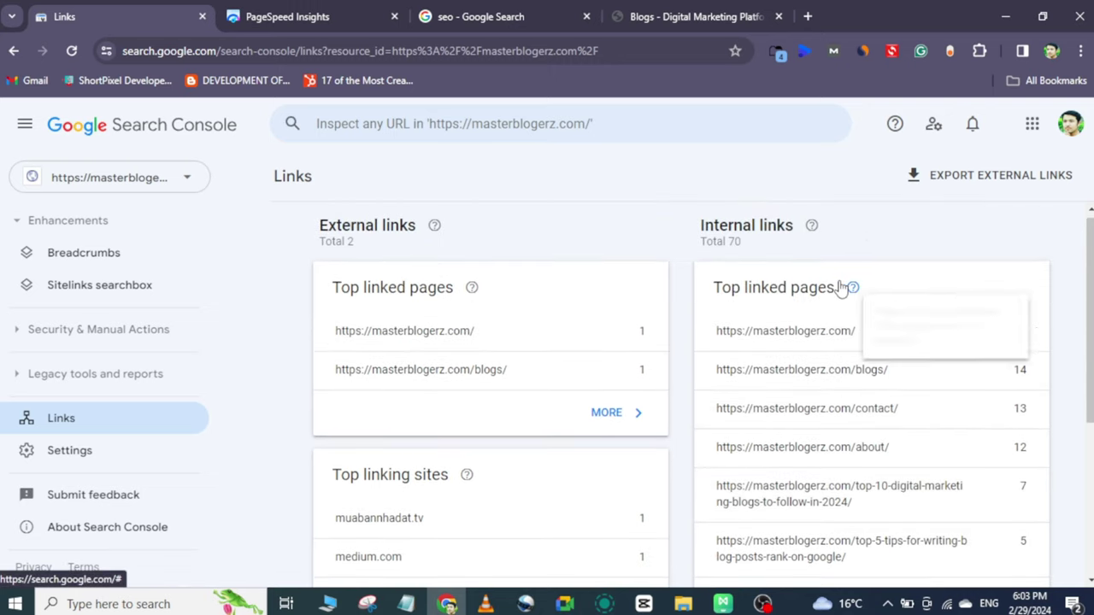
- Browse the post listing on masterblogerz.com/blogs/, and return to the Links report
left_click(642, 9)
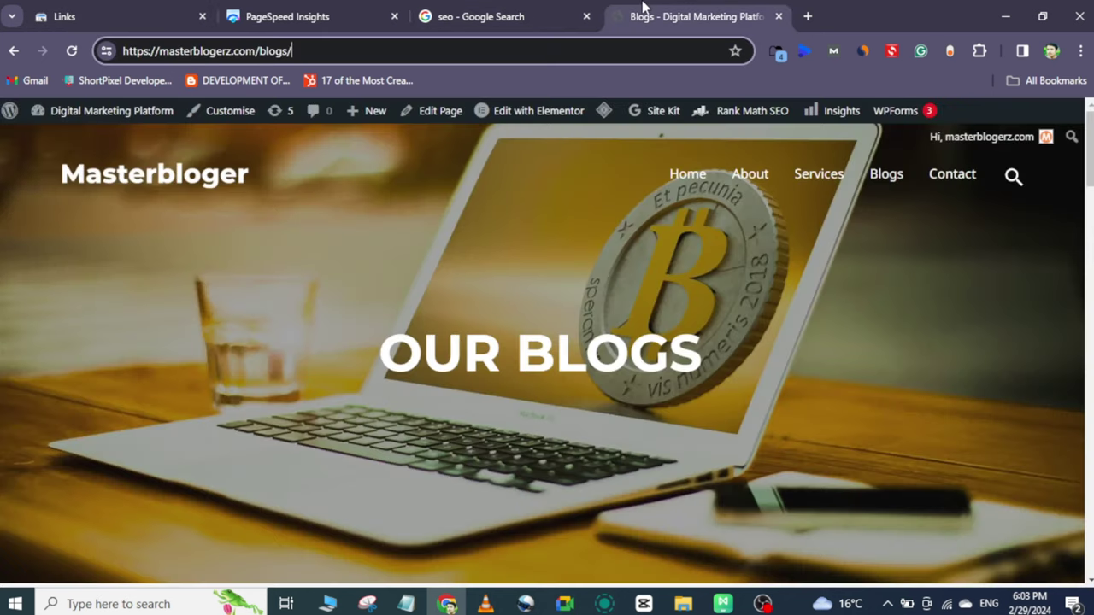
scroll(614, 343, "down", 10)
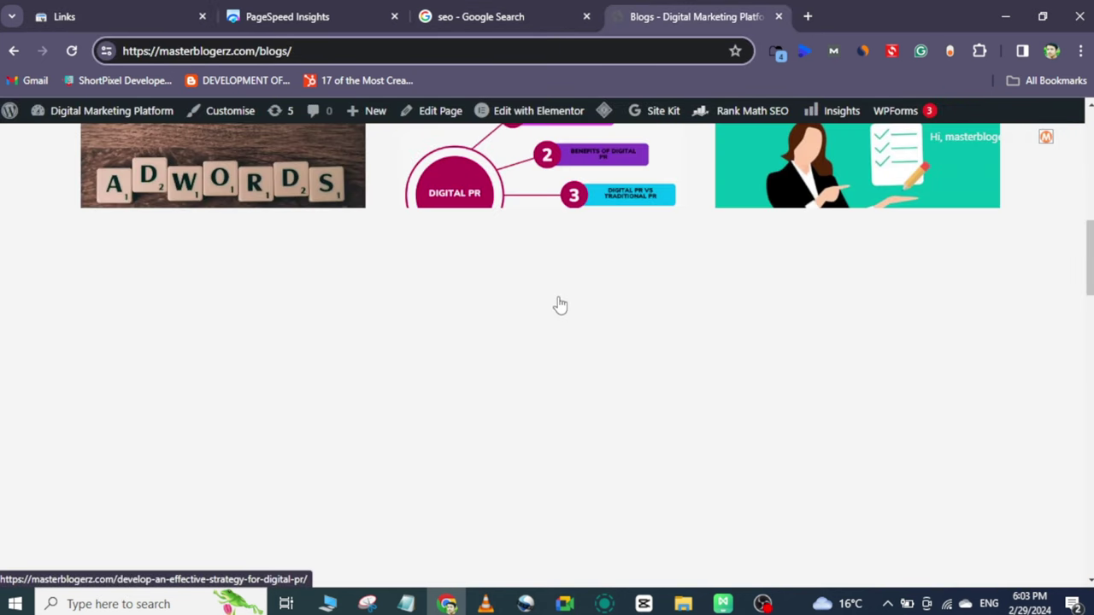
scroll(559, 305, "up", 2)
scroll(843, 276, "down", 3)
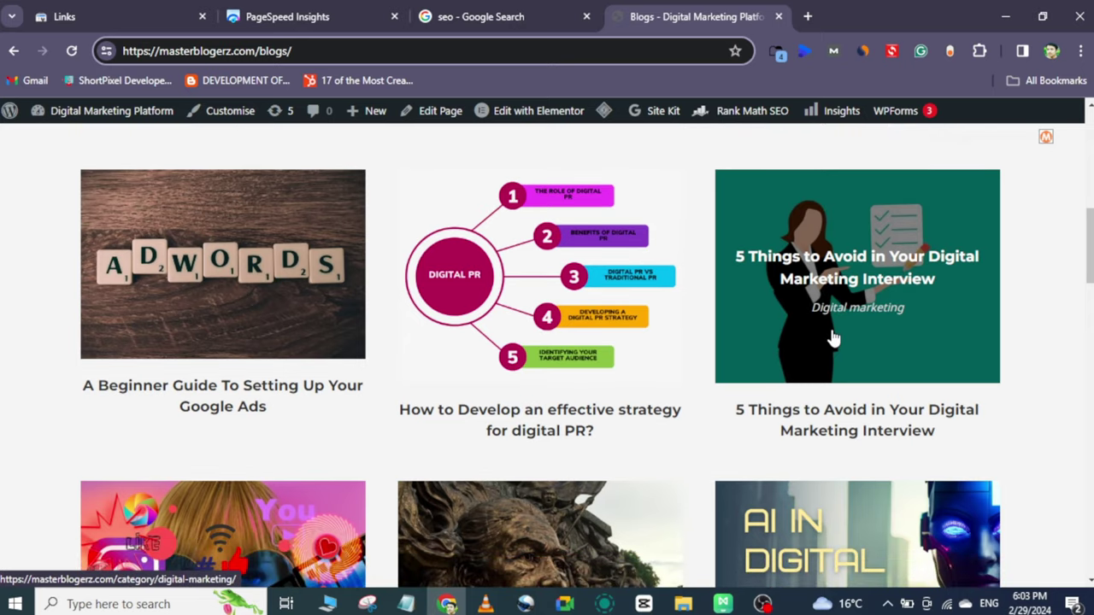
scroll(834, 338, "down", 7)
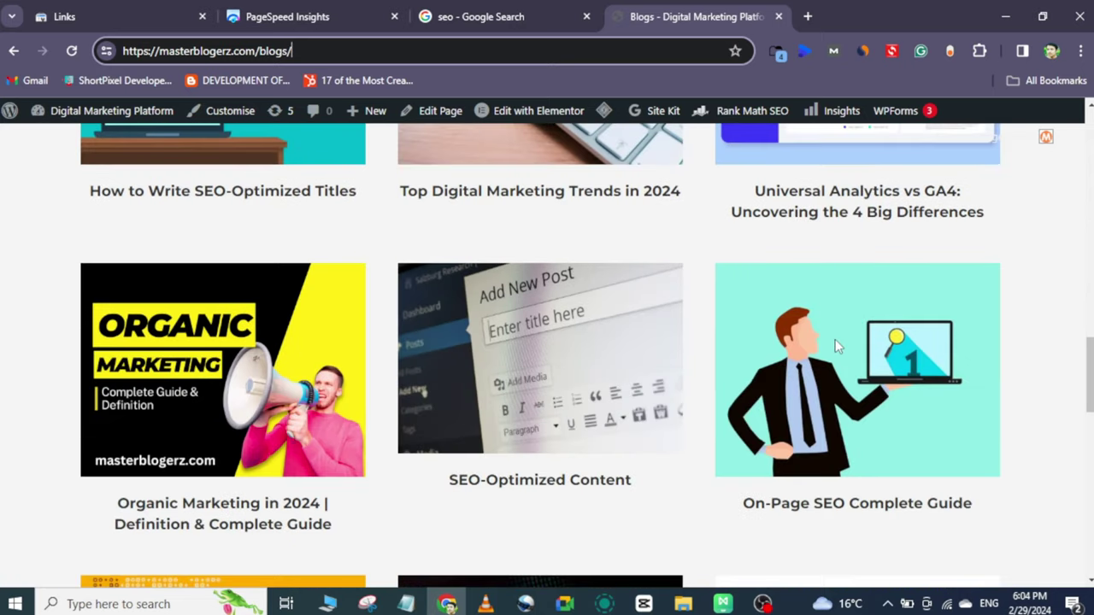
key("ctrl+Tab")
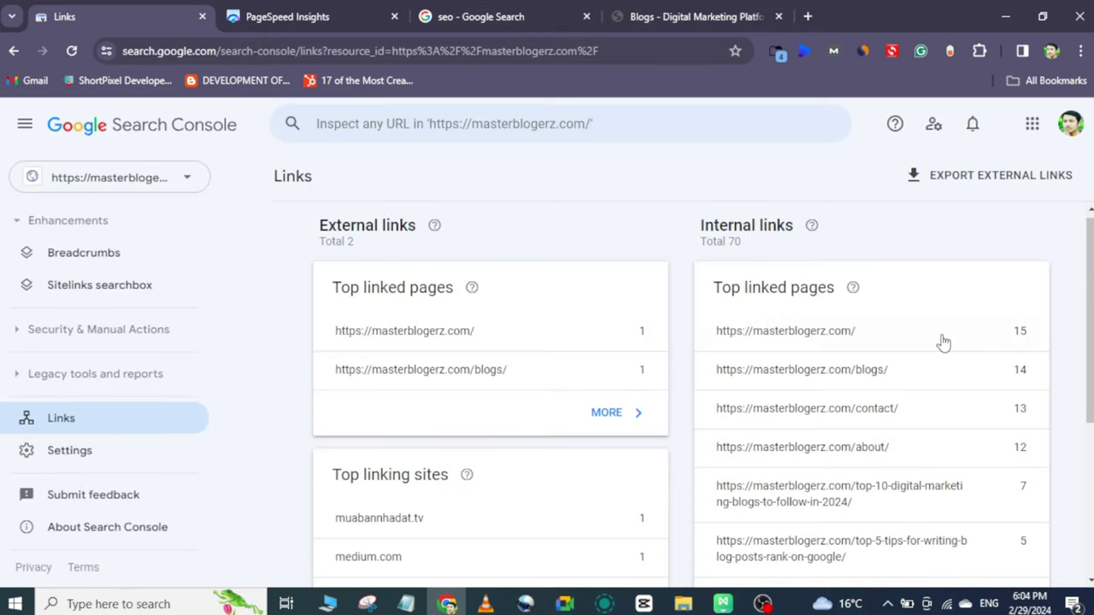
- Review the top linked pages for both internal and external links in the Links report
scroll(942, 342, "down", 1)
scroll(1000, 248, "down", 2)
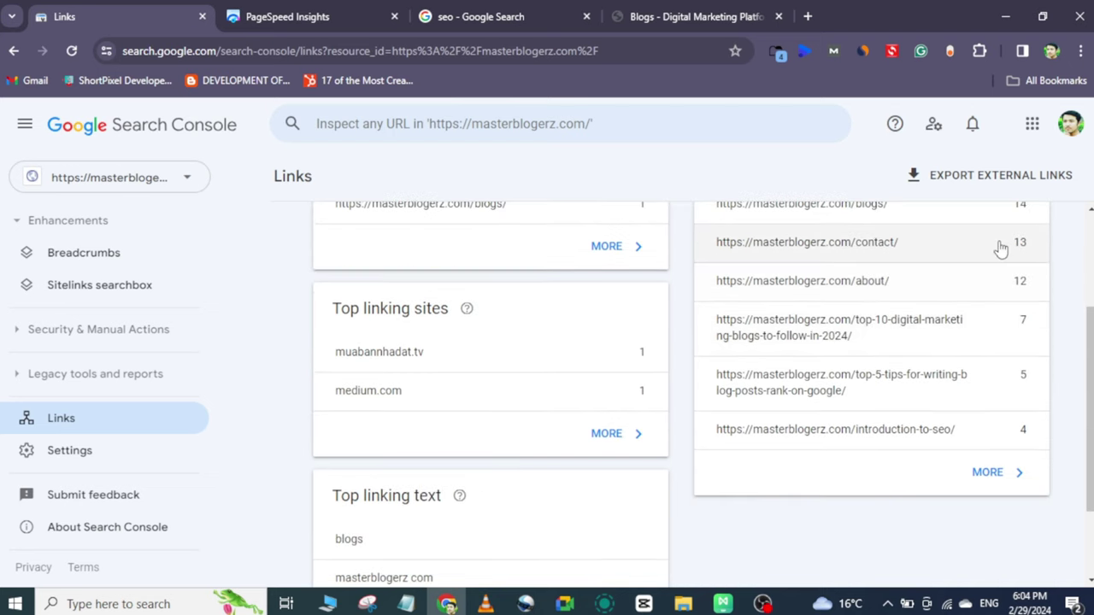
scroll(919, 425, "up", 3)
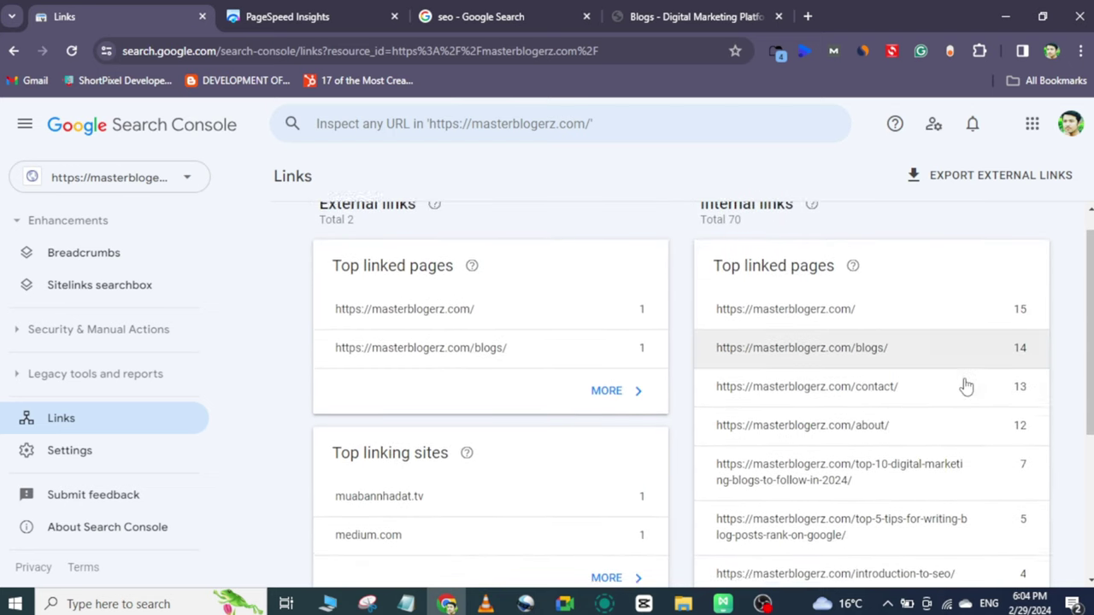
scroll(855, 359, "down", 1)
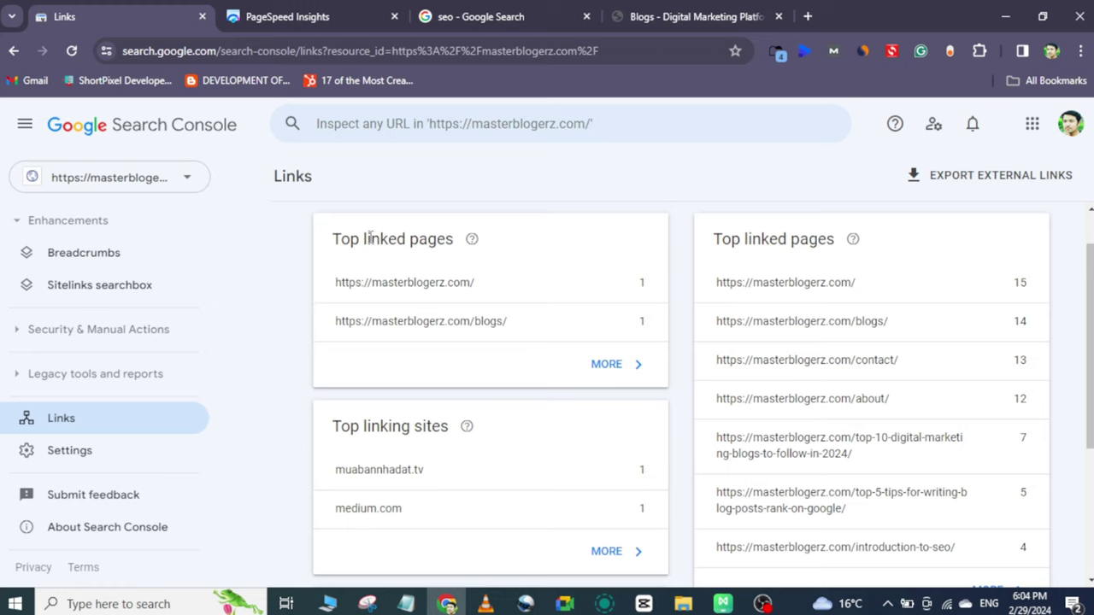
scroll(384, 256, "up", 1)
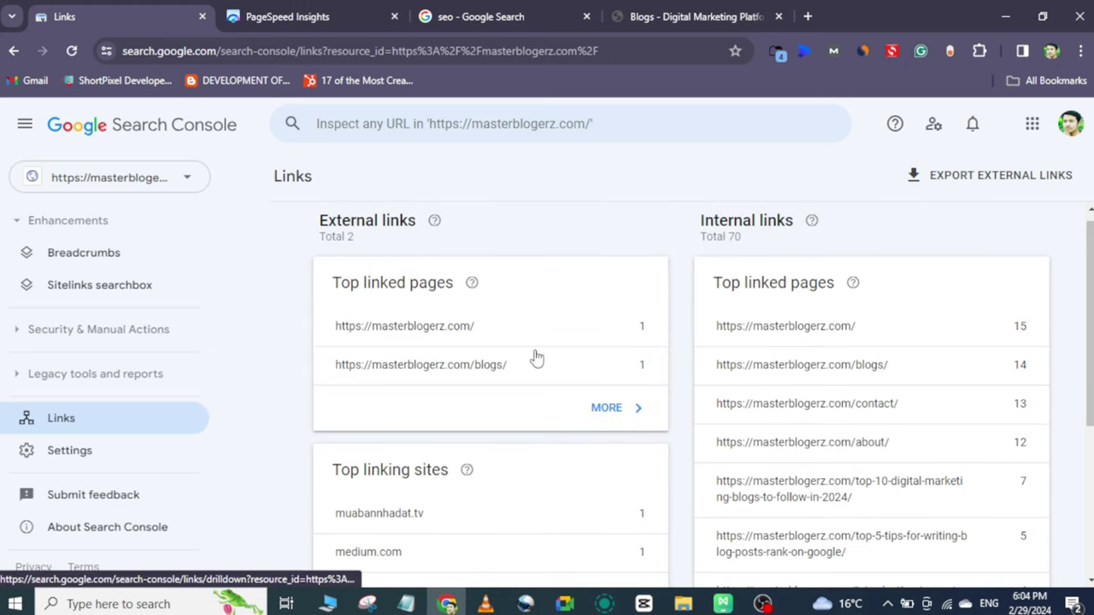
scroll(649, 324, "down", 1)
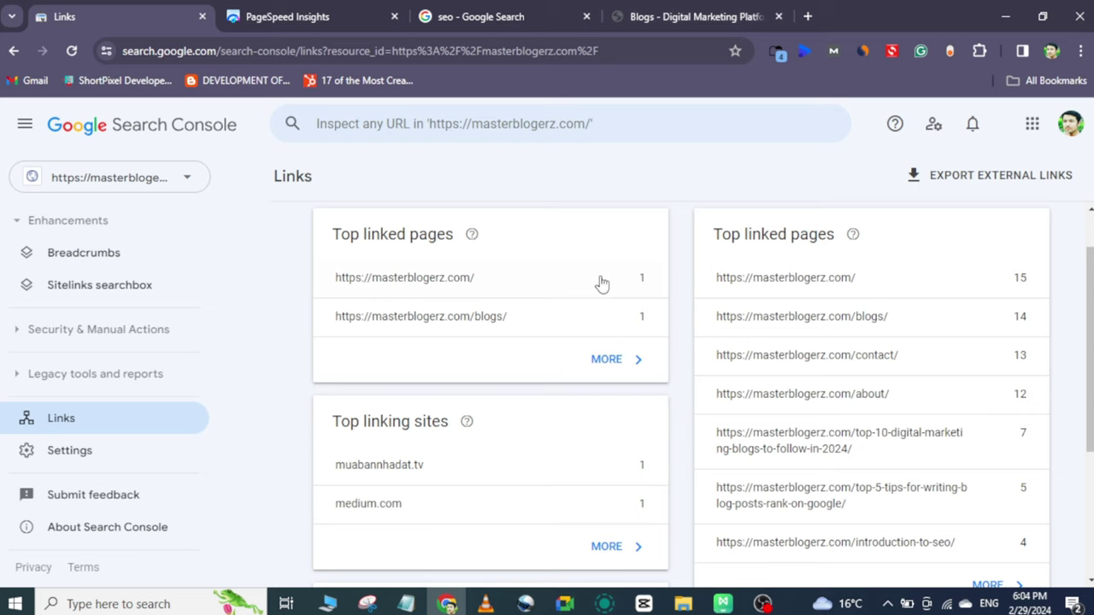
- Examine the Top linking sites and Top linking text lists under External links
scroll(542, 398, "down", 3)
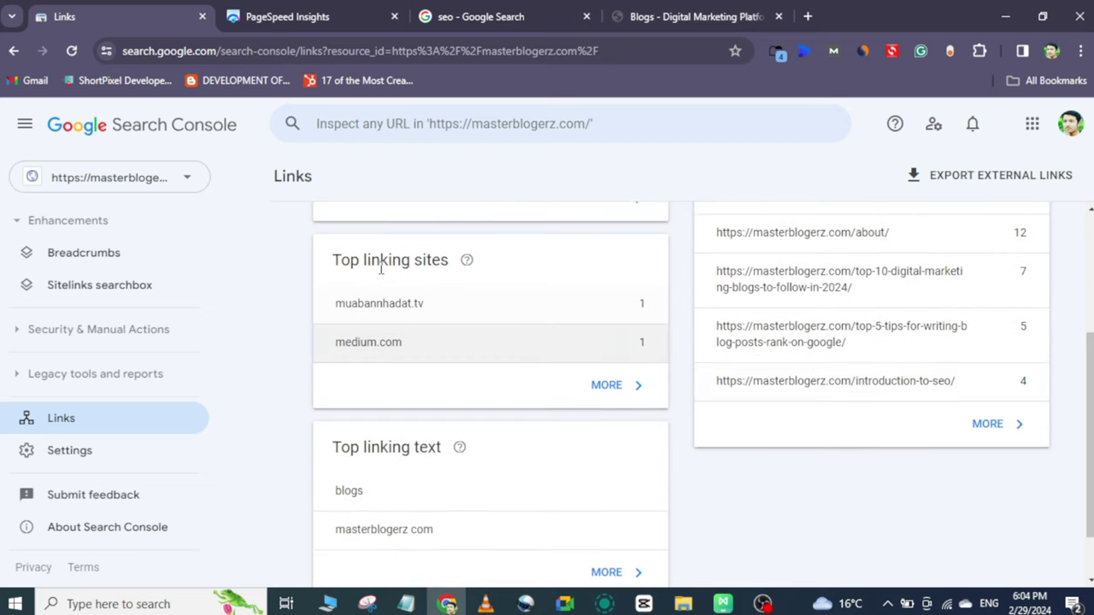
left_click_drag(450, 261, 379, 260)
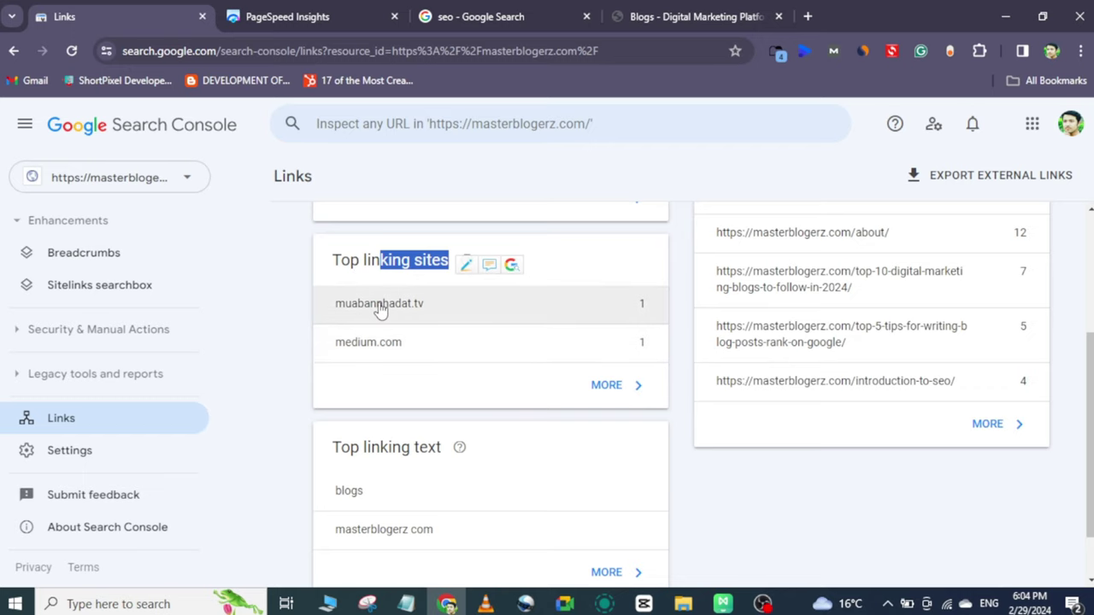
left_click(624, 240)
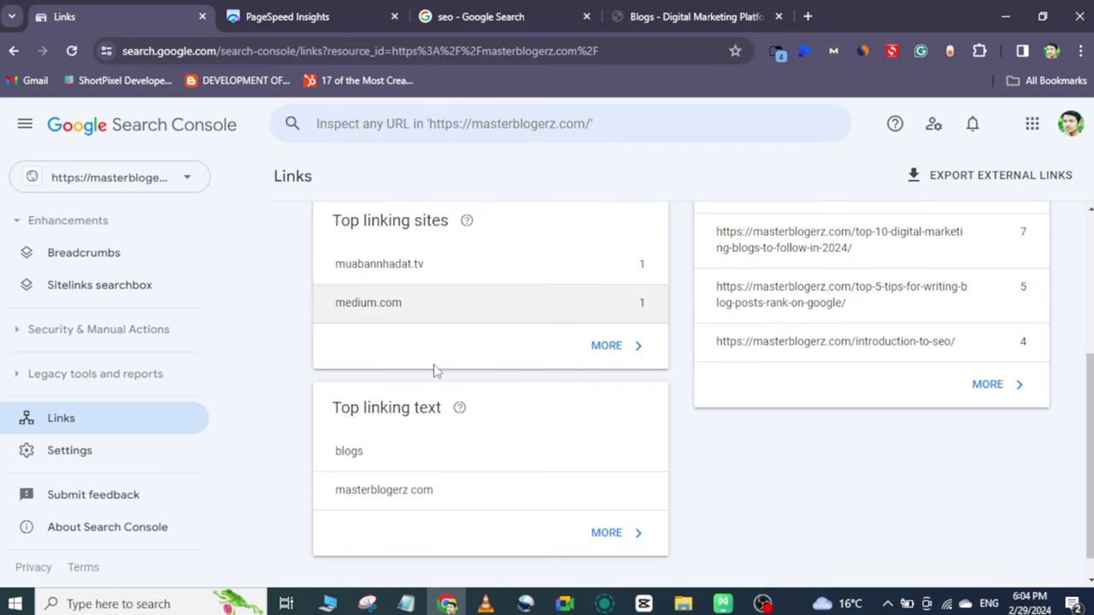
scroll(434, 371, "down", 2)
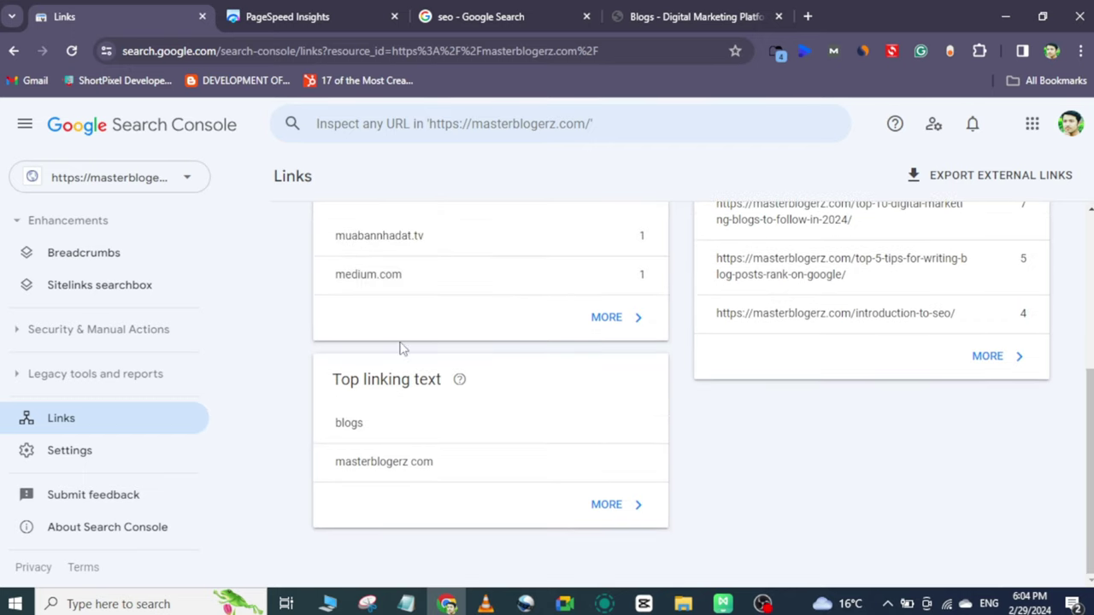
left_click_drag(350, 380, 428, 379)
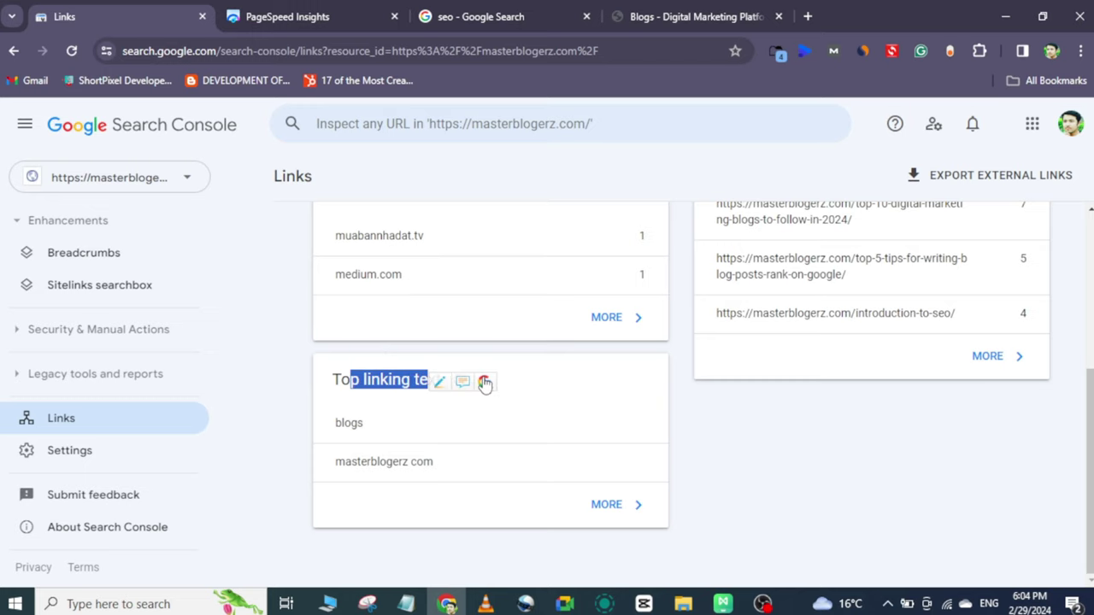
left_click(787, 467)
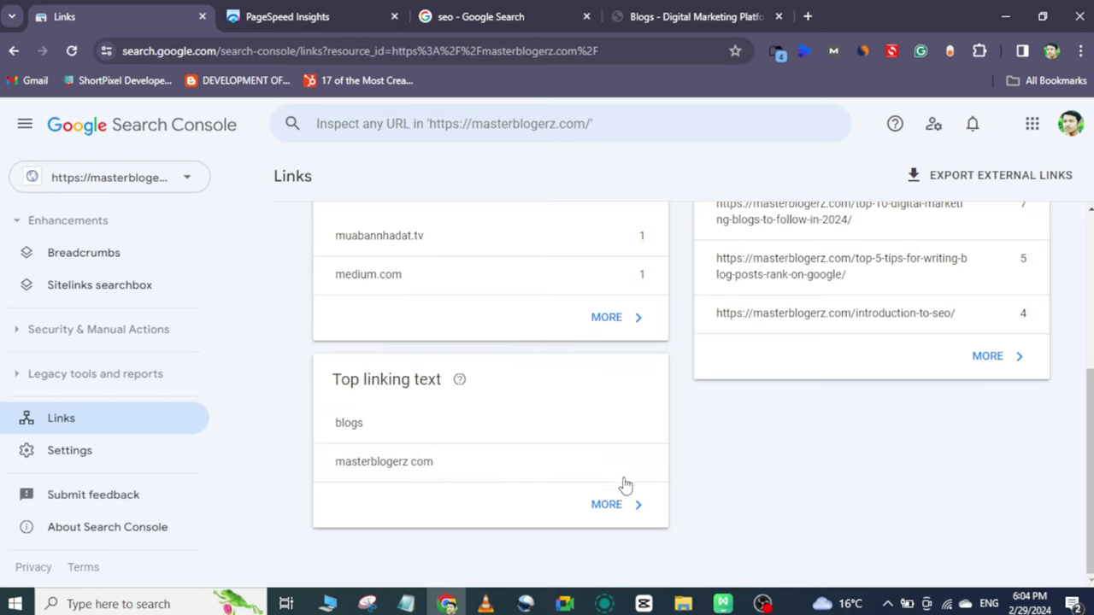
scroll(558, 392, "up", 1)
scroll(557, 391, "up", 3)
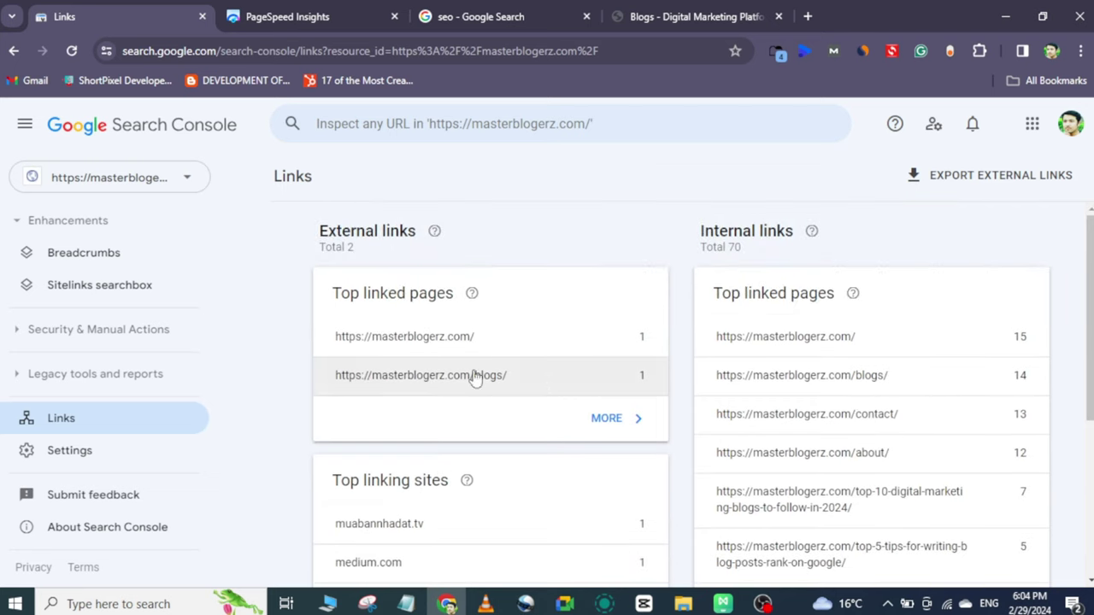
- Open the property's Settings, view the Ownership verification details, and return to the Settings overview
left_click(85, 450)
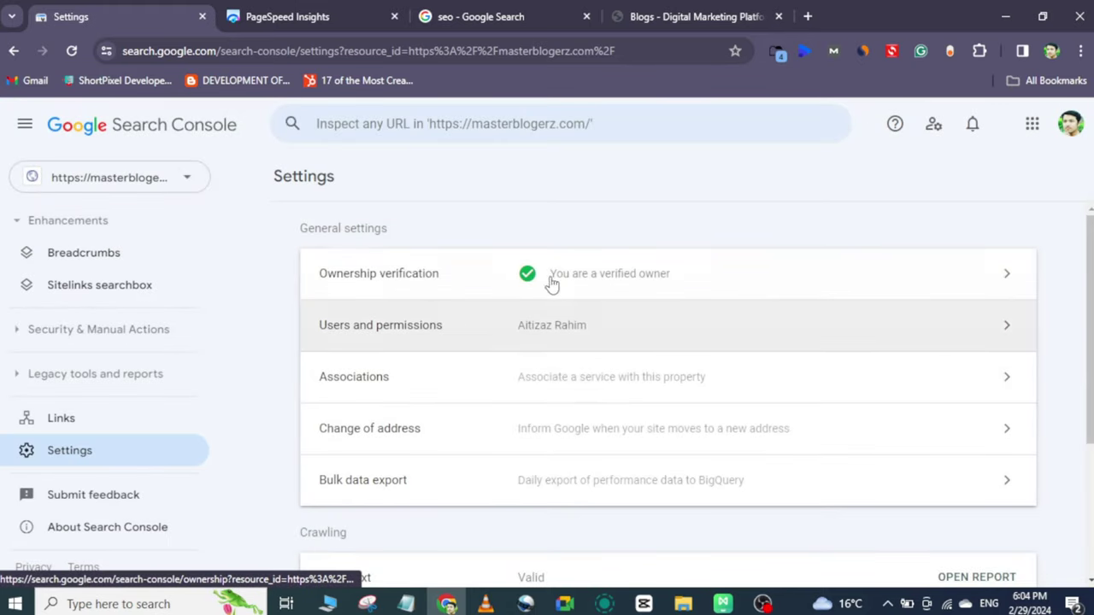
left_click(593, 283)
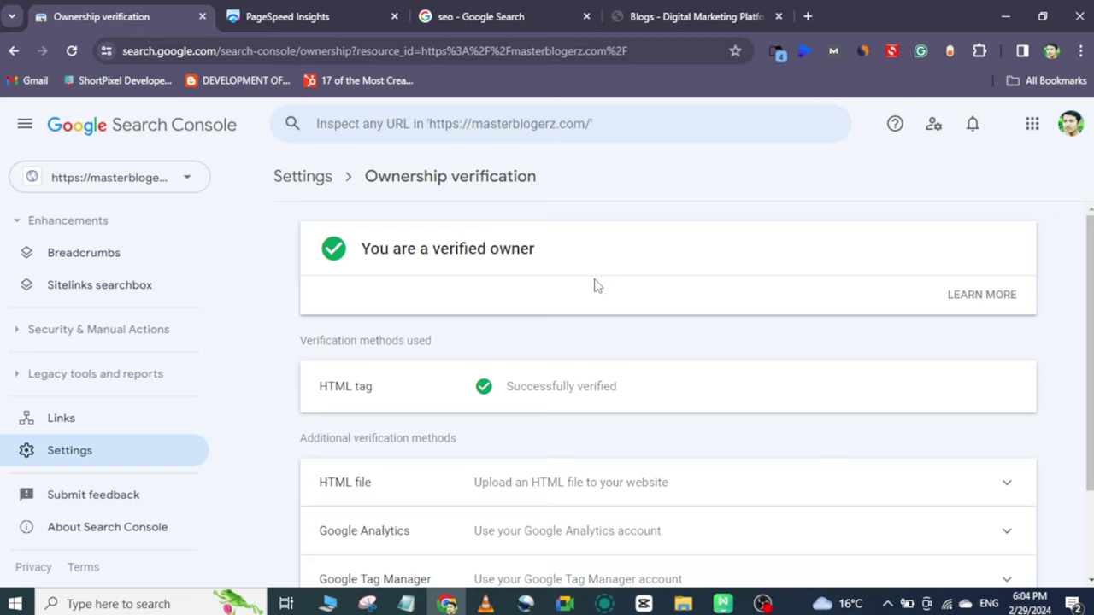
left_click(304, 181)
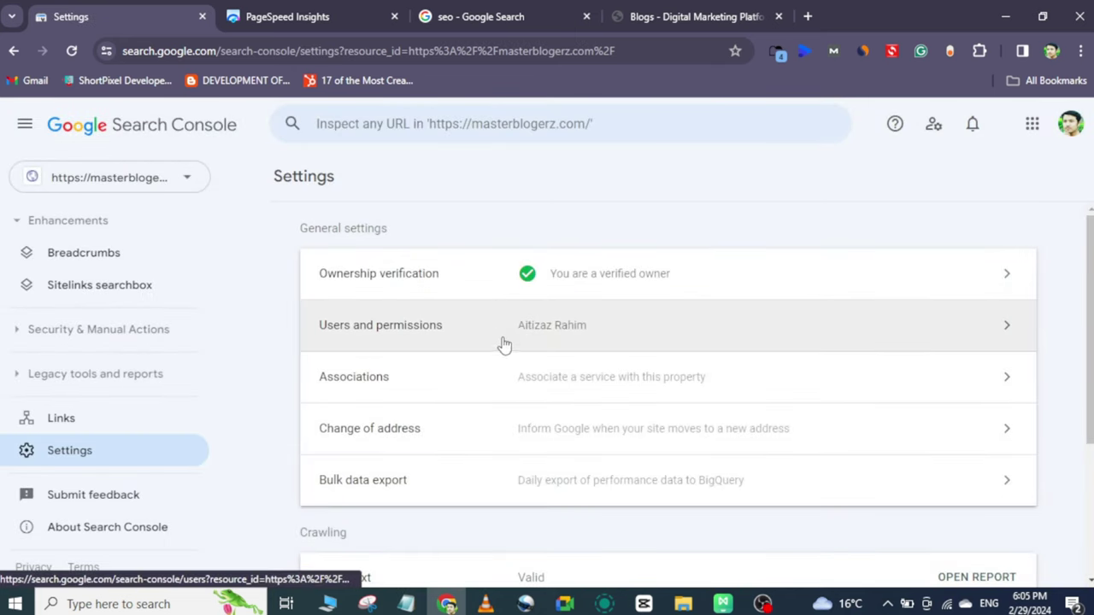
- Open Users and permissions for the property, and bring up the form for adding a user
left_click(551, 335)
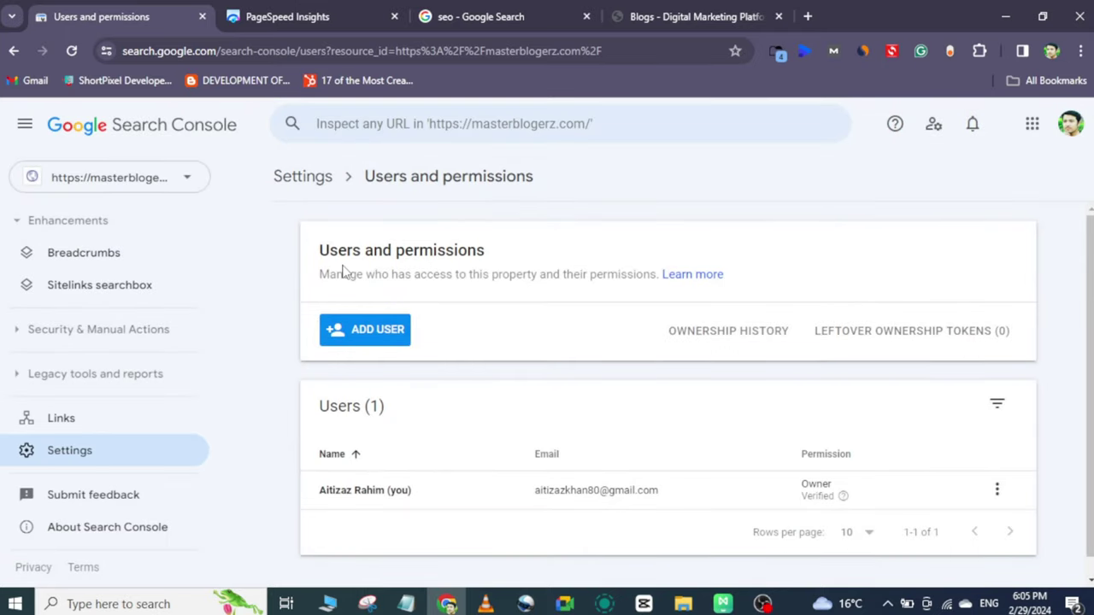
left_click_drag(345, 271, 484, 249)
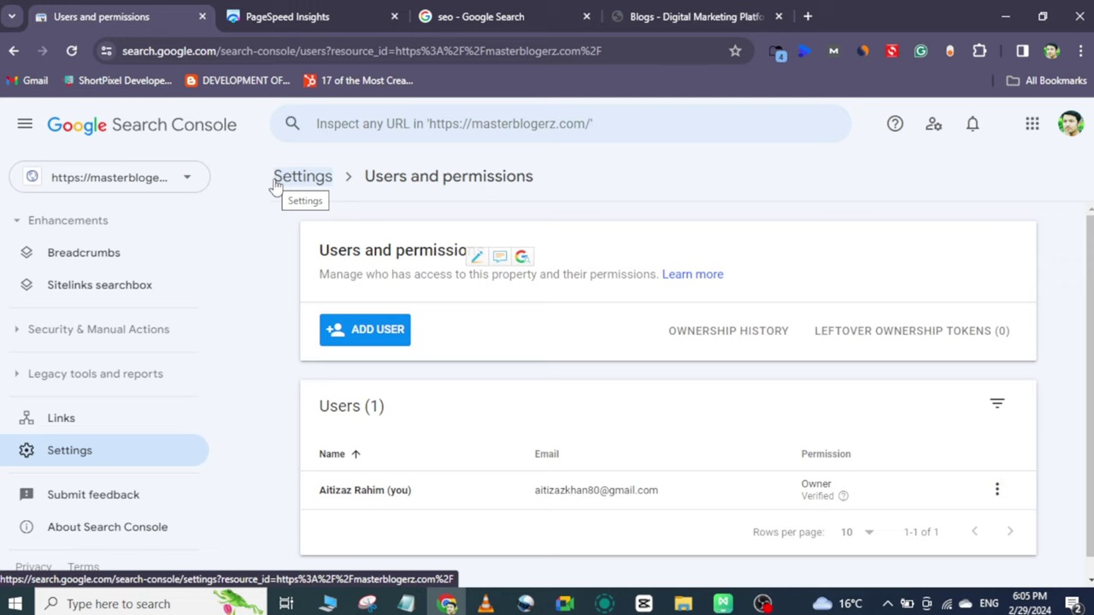
left_click(379, 339)
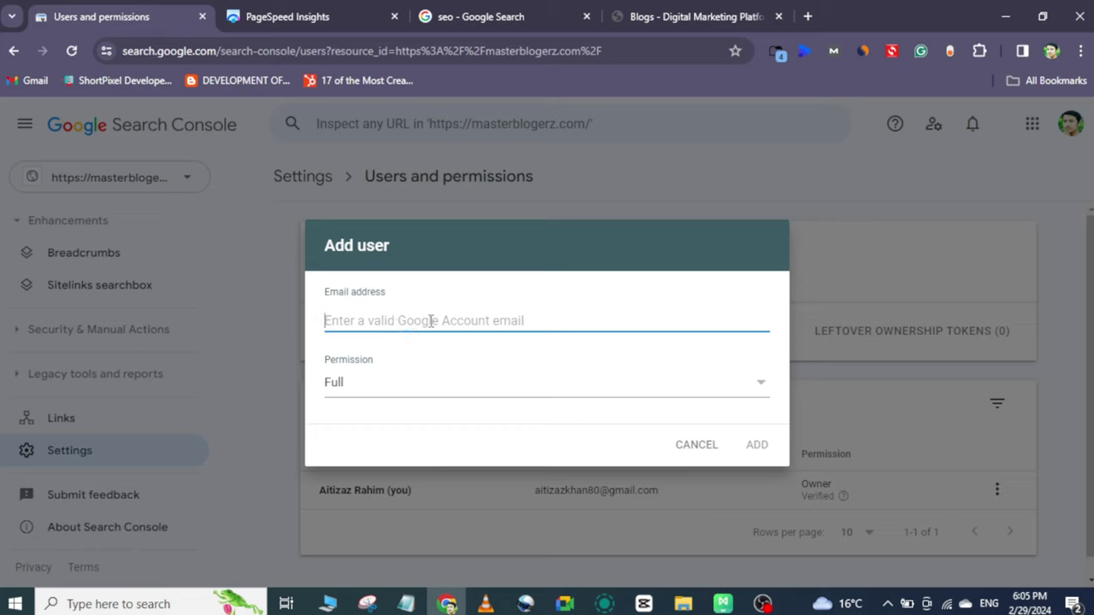
- Display the permission levels offered for the new user, and activate the email address field
left_click(413, 397)
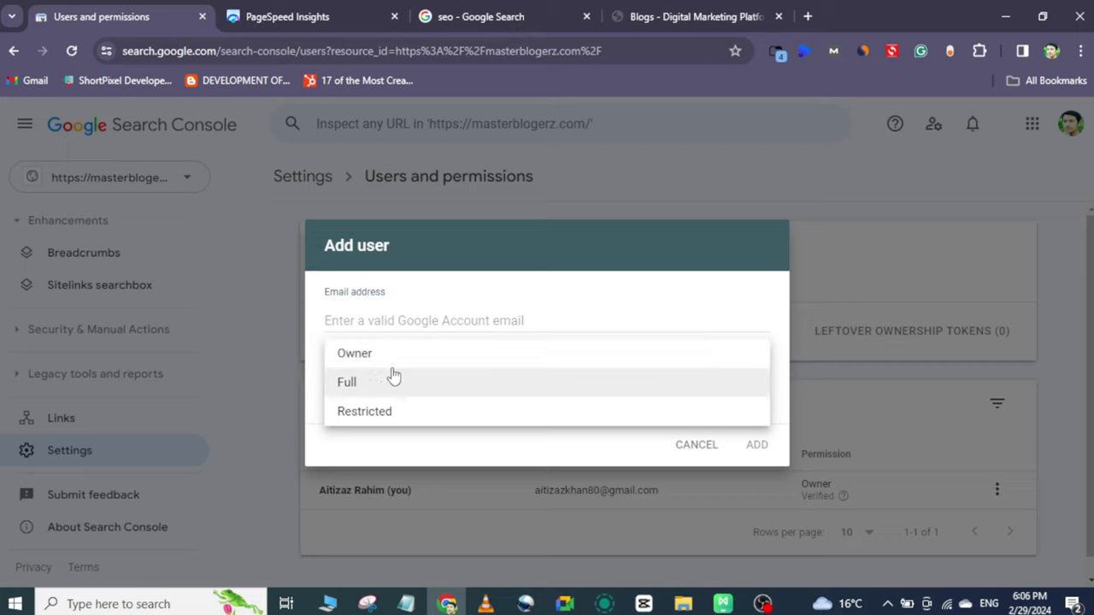
left_click(400, 321)
left_click(398, 384)
left_click(411, 316)
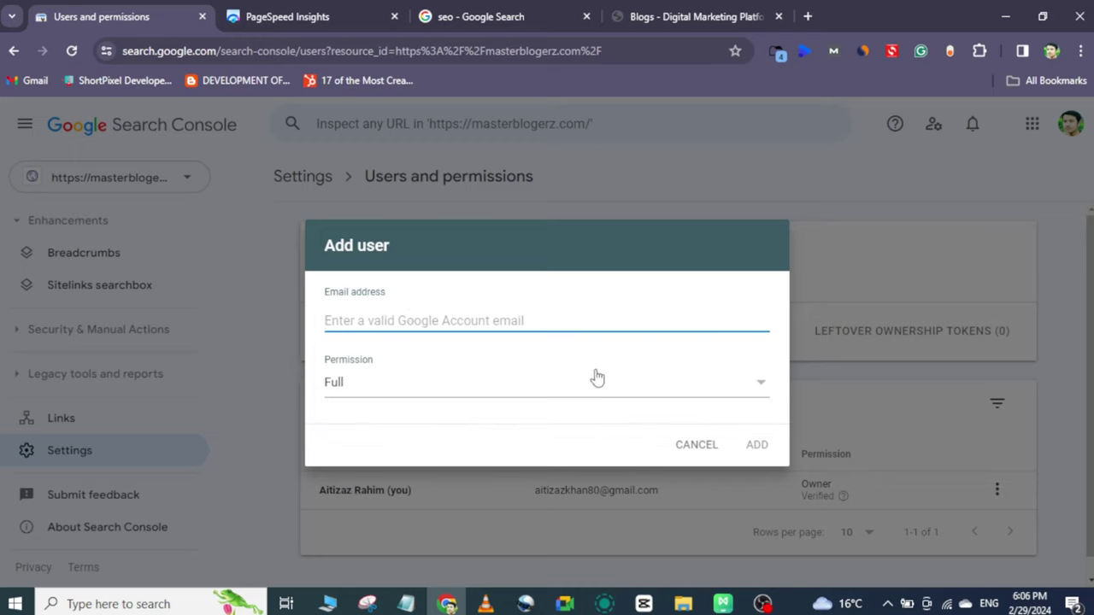
- Cancel adding a user, look over the Users and permissions page, and return to the Settings overview
left_click(691, 440)
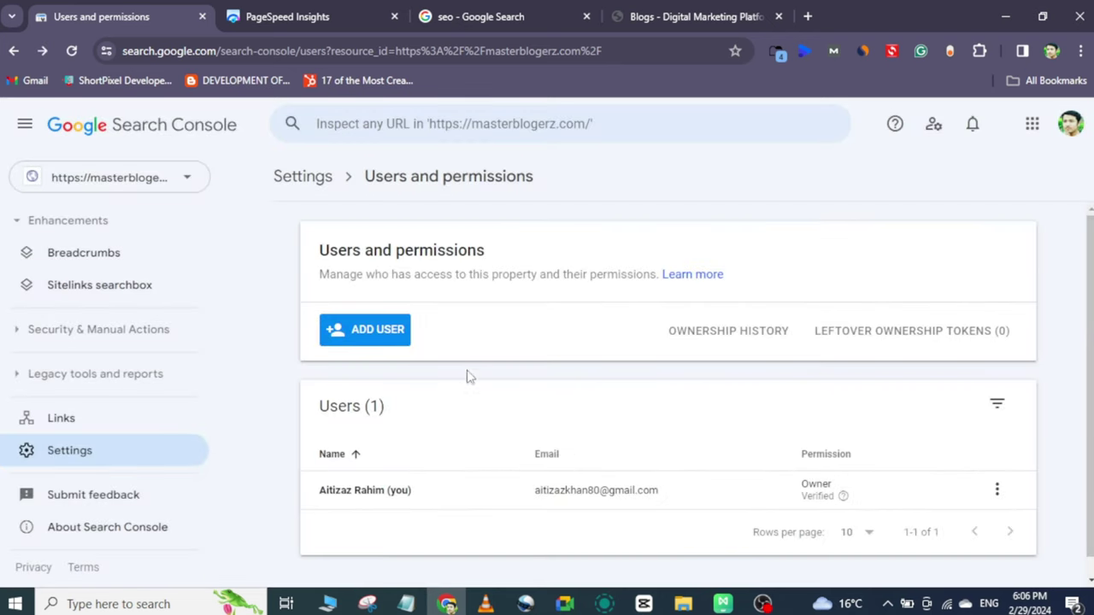
scroll(566, 408, "down", 1)
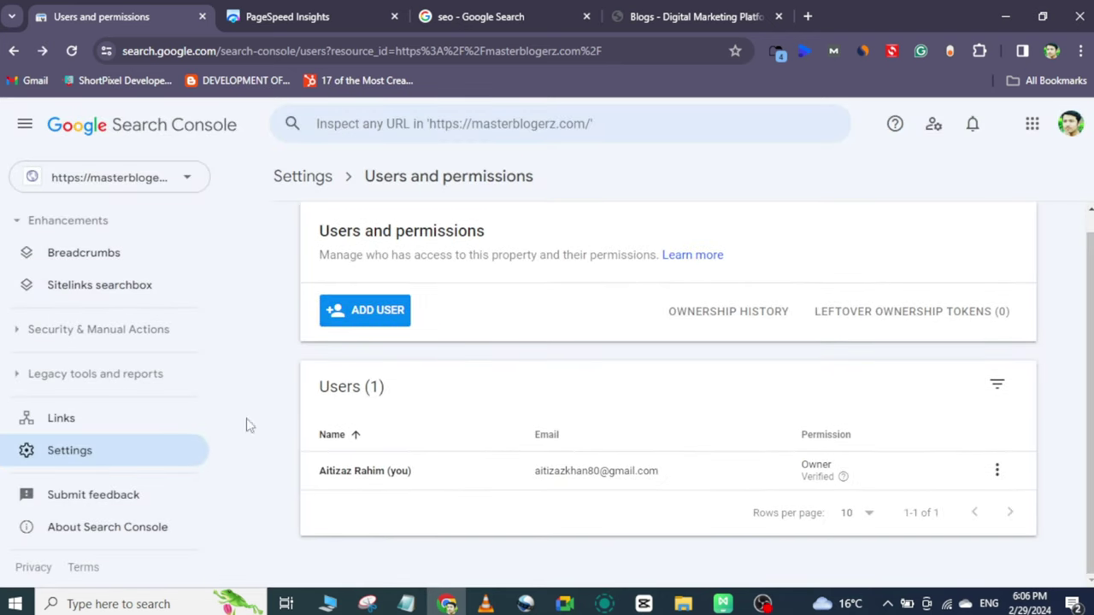
left_click(307, 177)
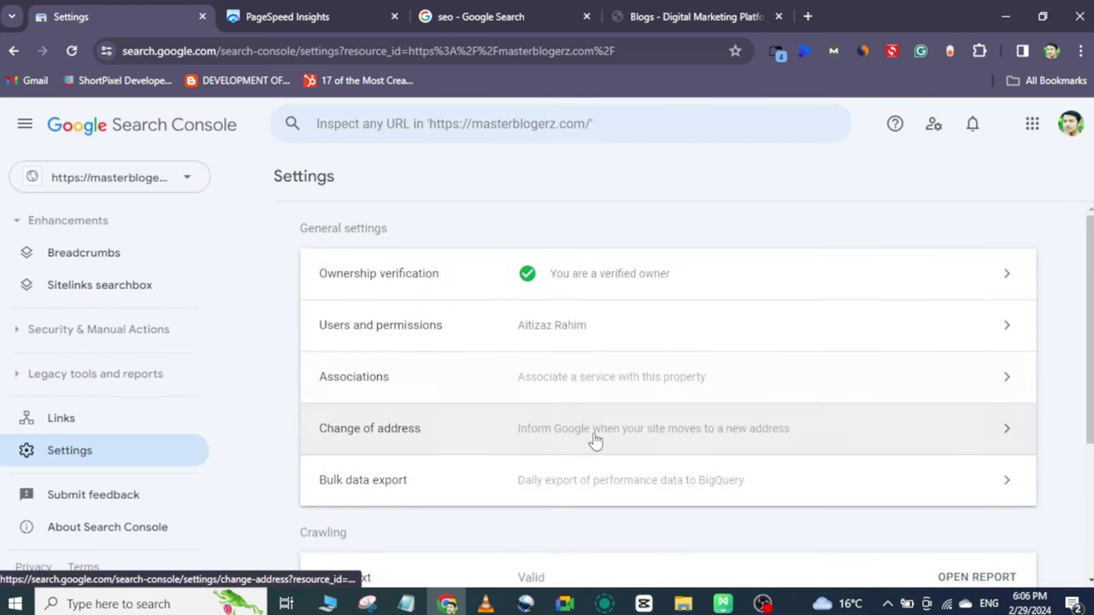
- Examine the robots.txt and Crawl stats entries under Crawling, along with the other general and About settings
scroll(576, 481, "down", 3)
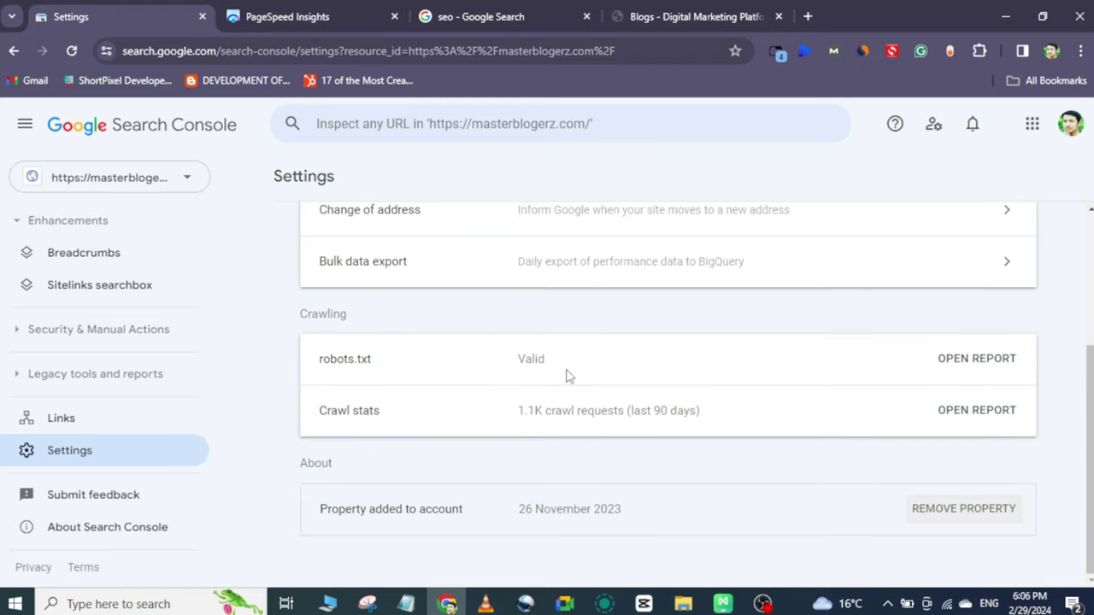
left_click_drag(567, 373, 380, 366)
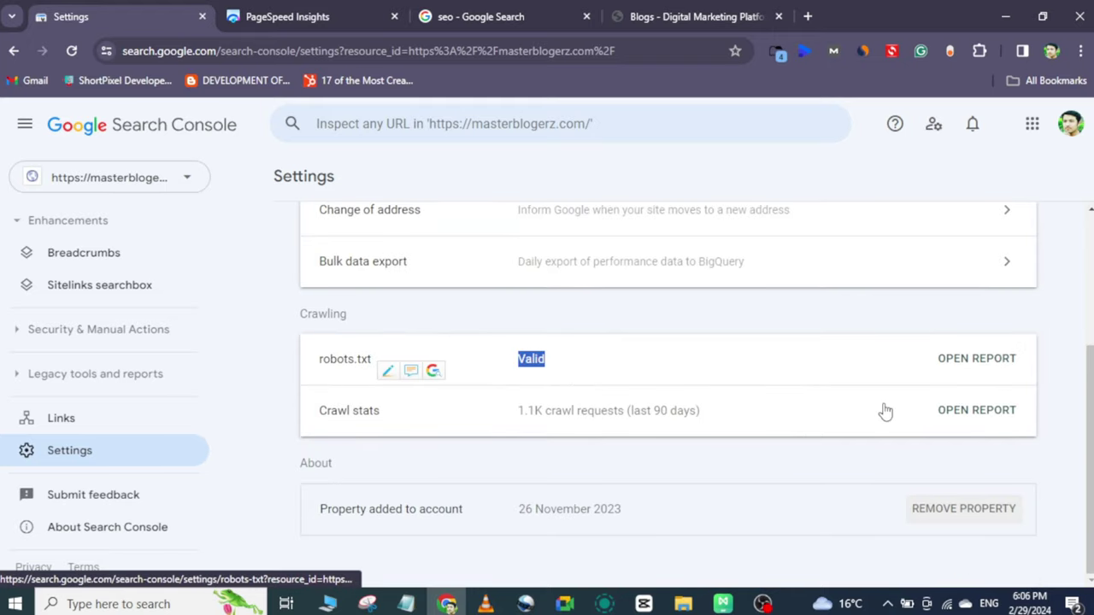
left_click(339, 405)
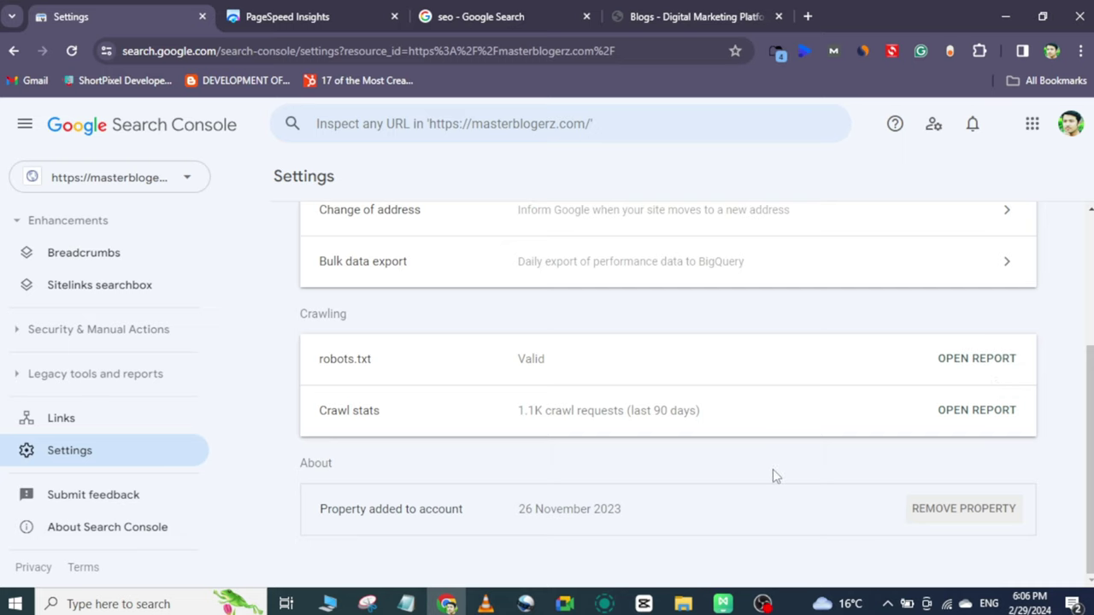
scroll(701, 446, "up", 2)
scroll(740, 422, "down", 2)
scroll(481, 395, "up", 2)
scroll(486, 391, "down", 2)
- Switch to the PageSpeed Insights report for masterblogerz.com and skim its Mobile results
left_click(314, 10)
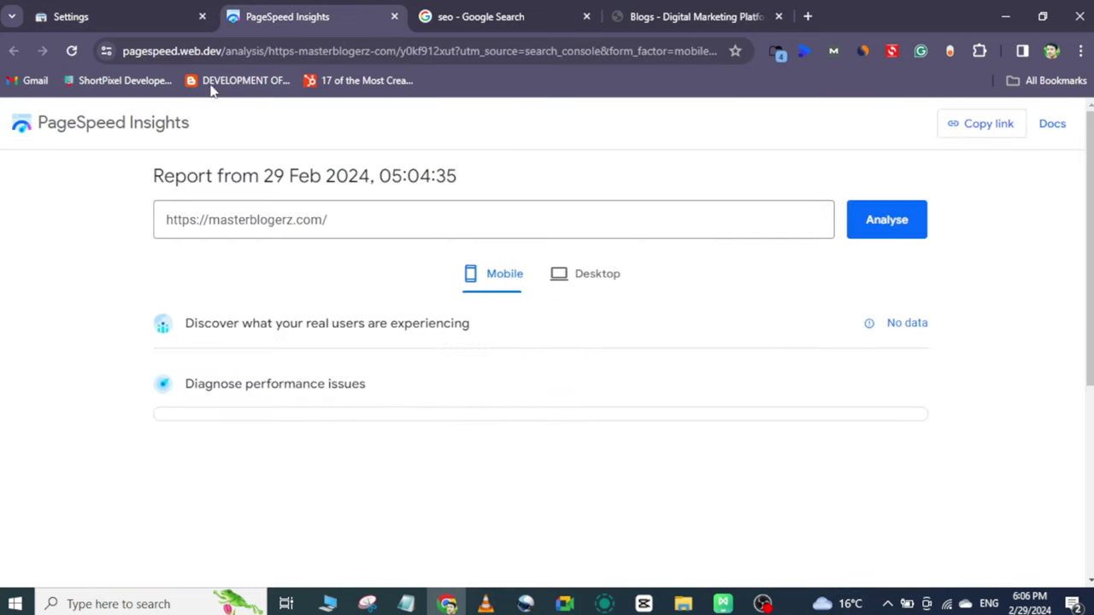
left_click(127, 10)
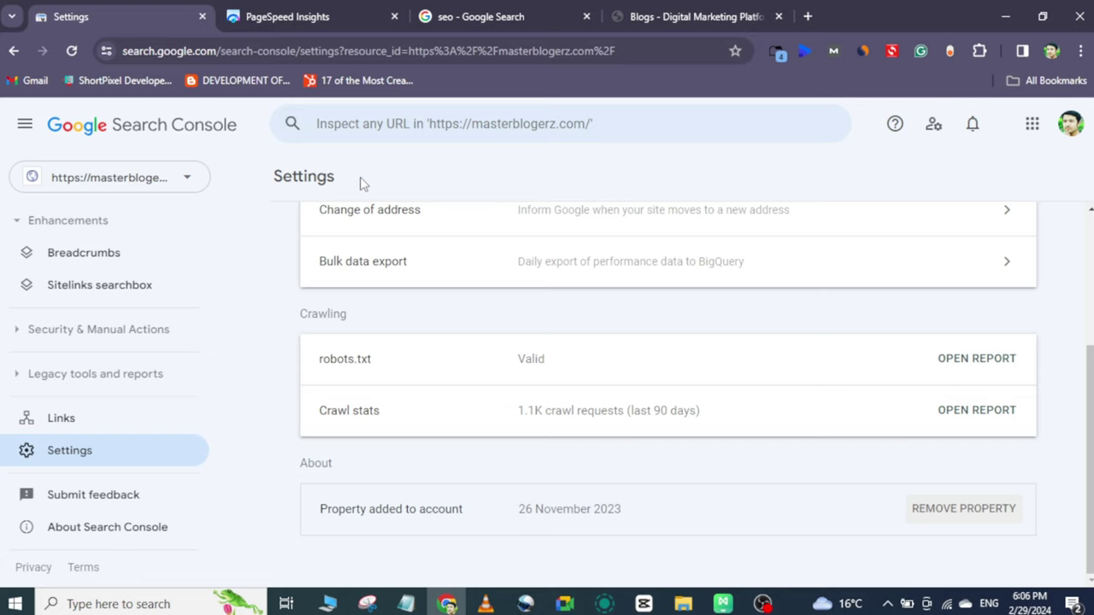
left_click(338, 10)
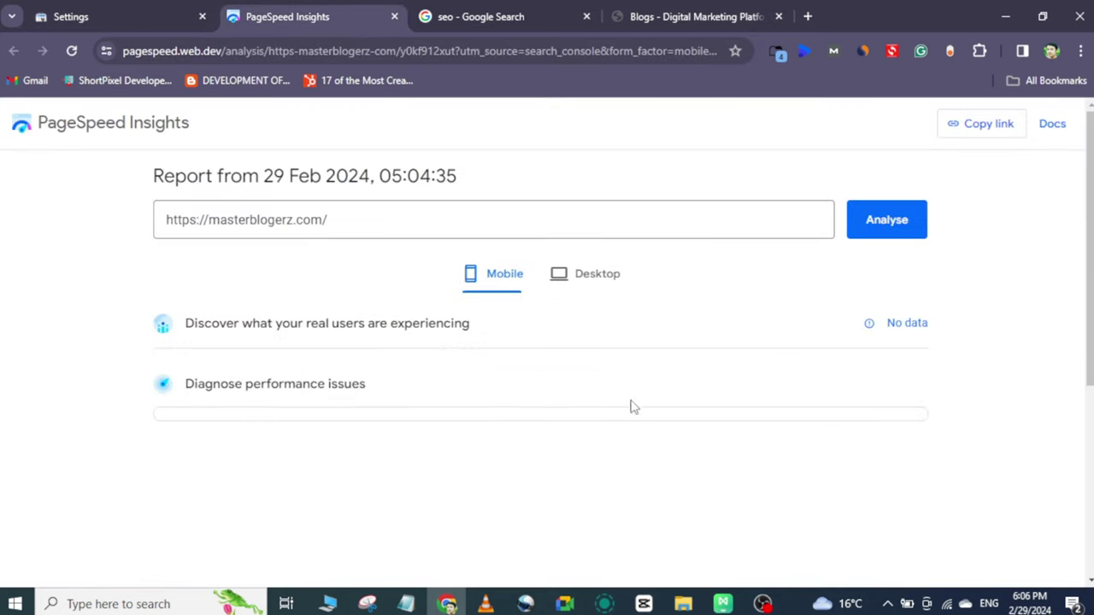
scroll(642, 398, "down", 4)
scroll(672, 378, "up", 4)
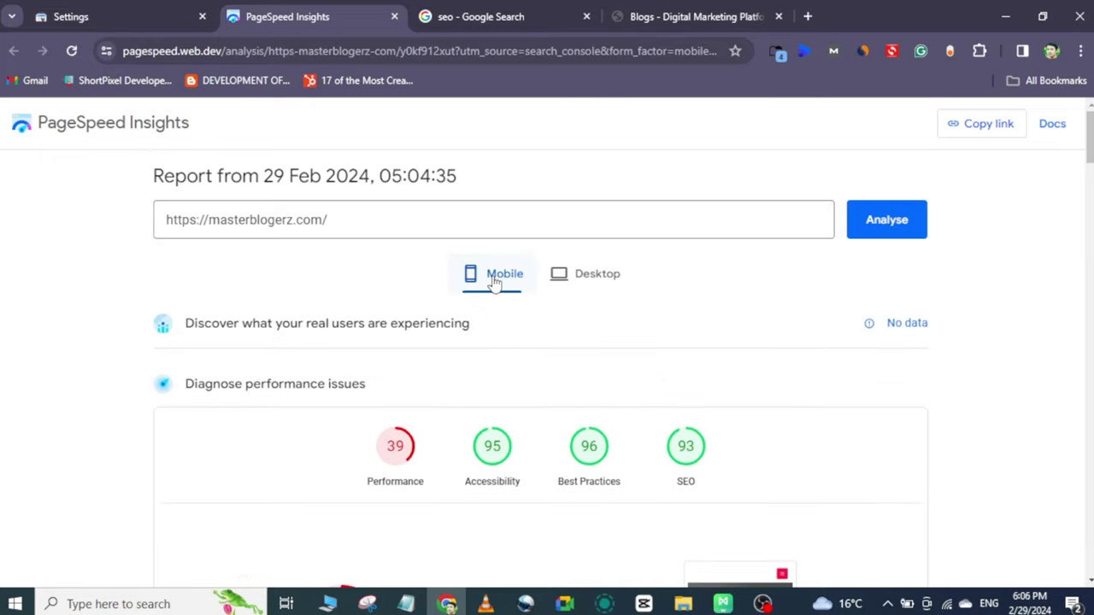
- Examine the Performance, Accessibility, Best Practices and SEO scores, including the Performance gauge, in the Mobile report
scroll(436, 444, "down", 2)
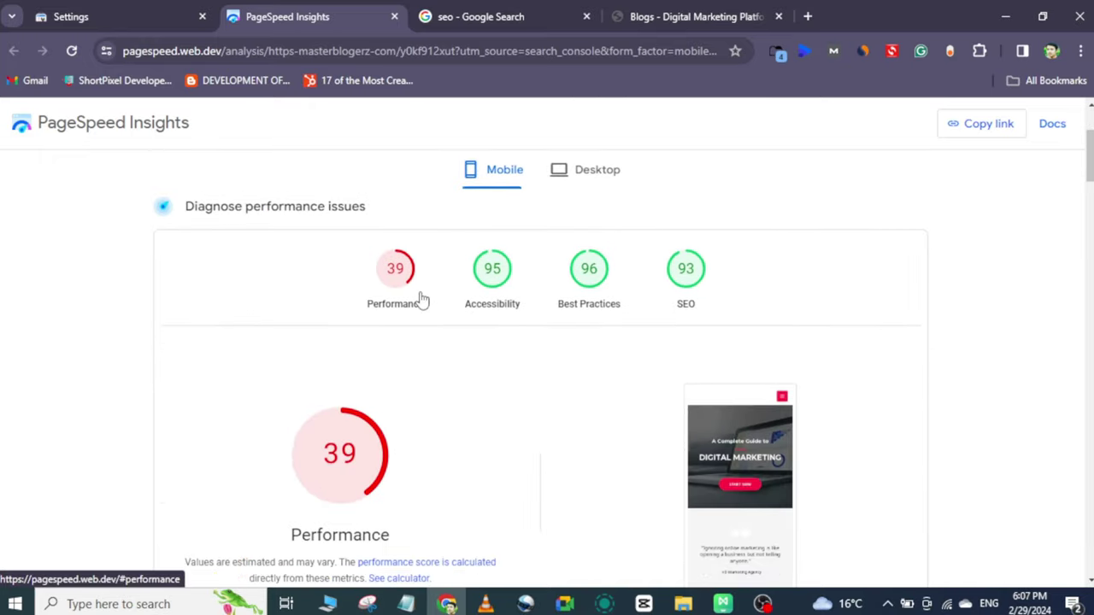
scroll(358, 436, "down", 1)
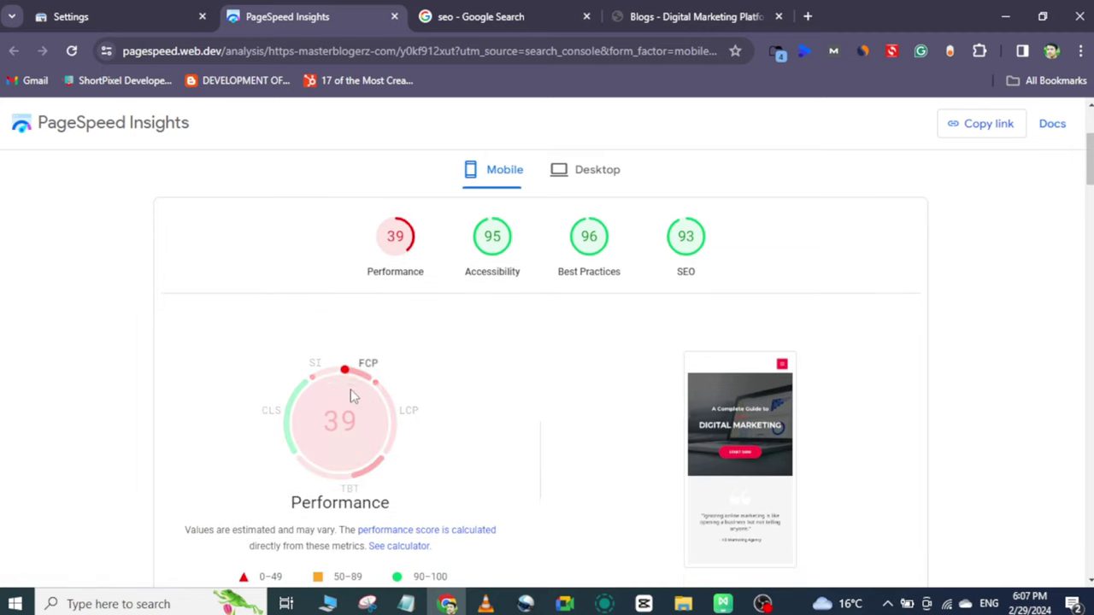
scroll(389, 300, "up", 1)
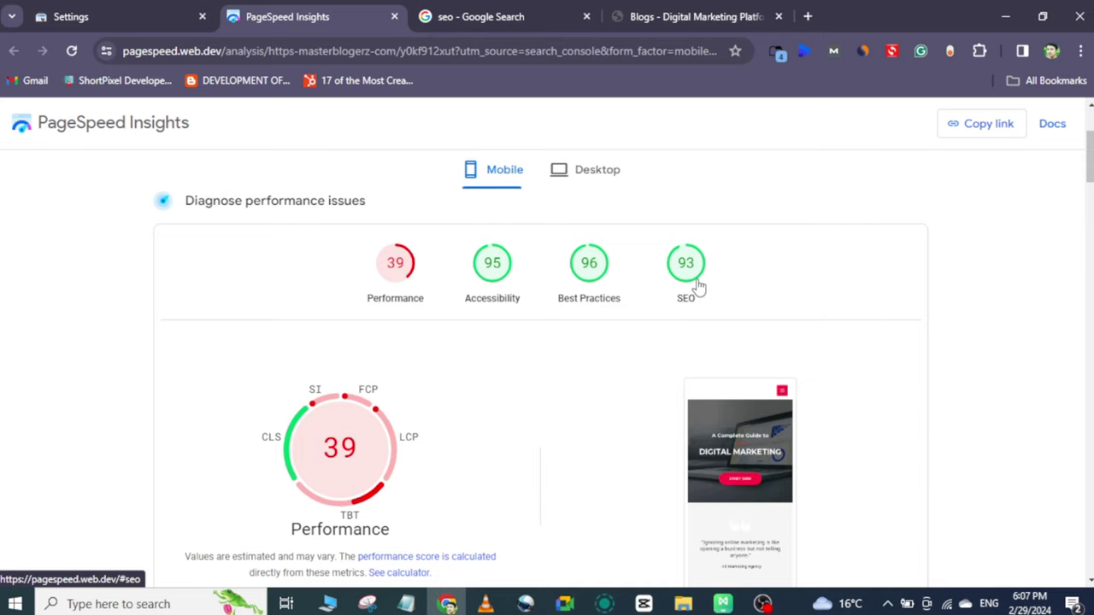
scroll(734, 359, "down", 1)
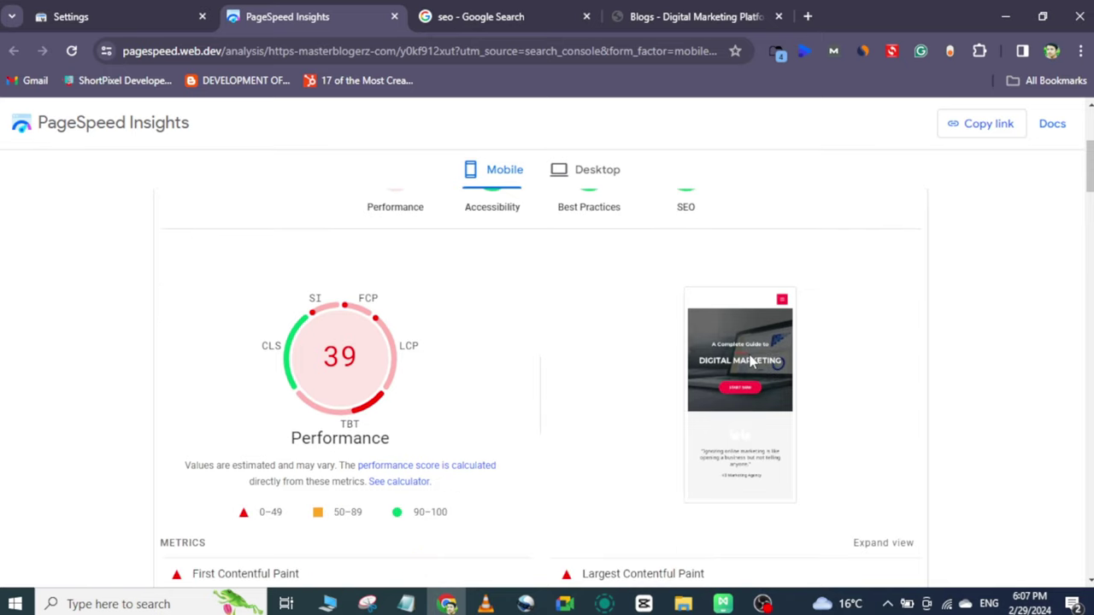
scroll(769, 348, "up", 1)
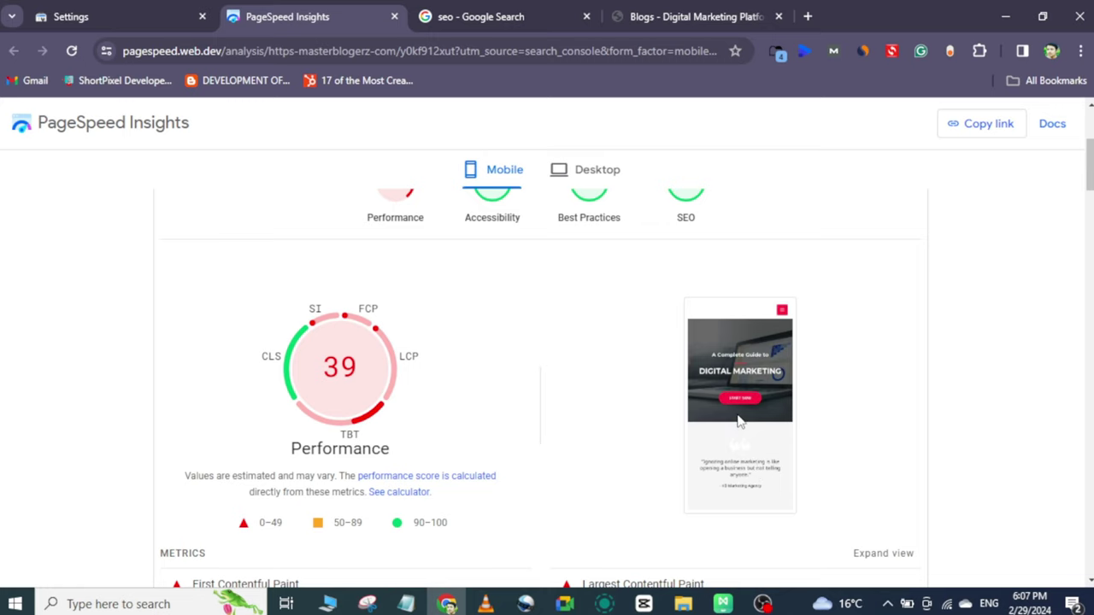
- Review the Mobile report's performance metrics, page-load screenshots and Diagnostics list
scroll(664, 444, "down", 4)
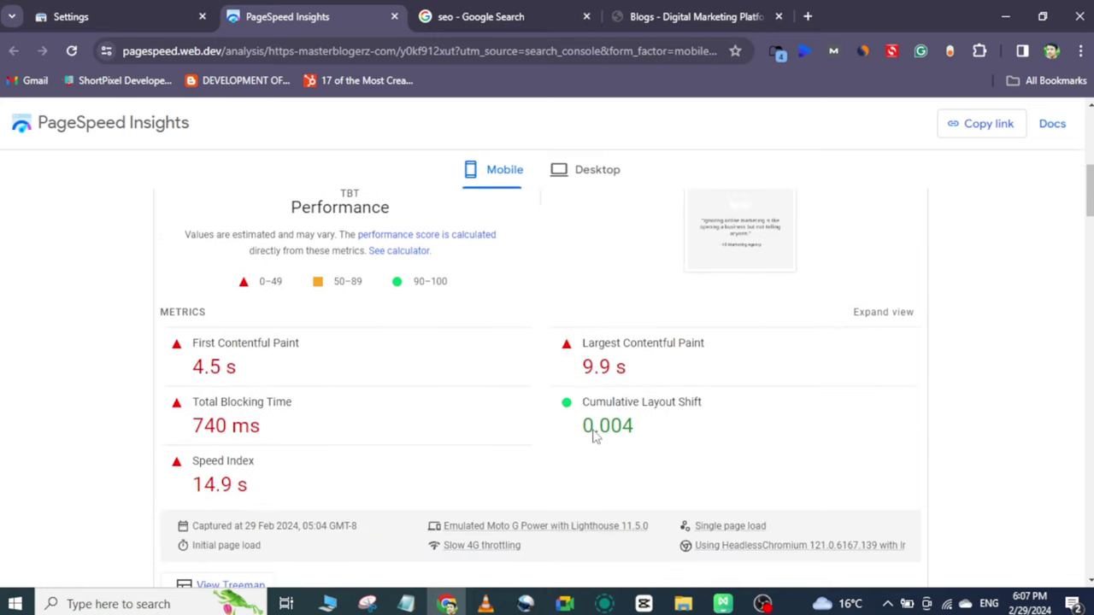
scroll(418, 360, "down", 1)
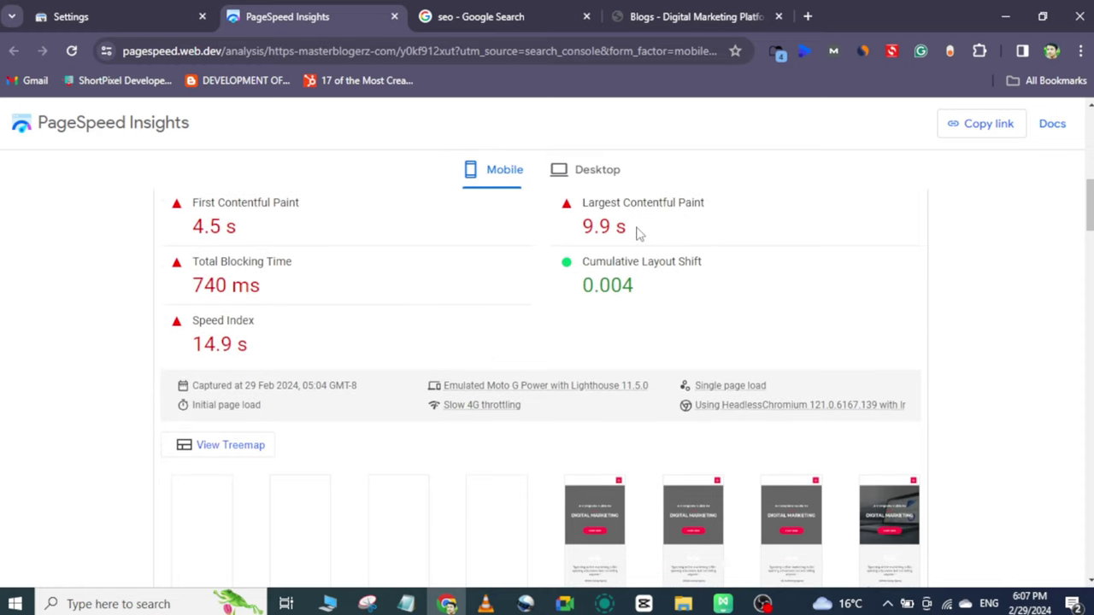
scroll(493, 356, "down", 2)
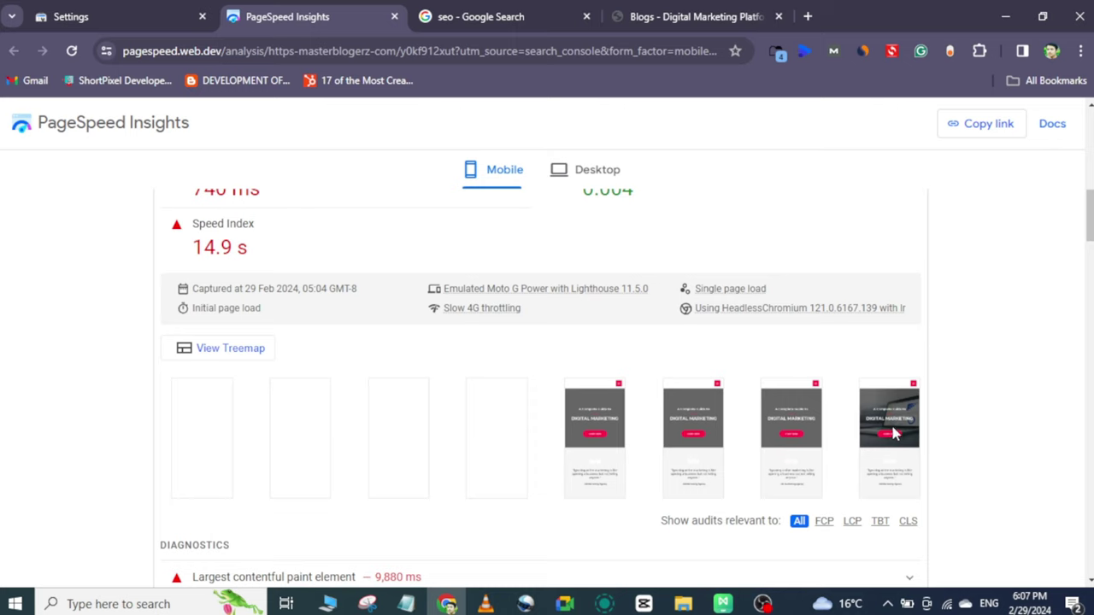
scroll(838, 418, "down", 4)
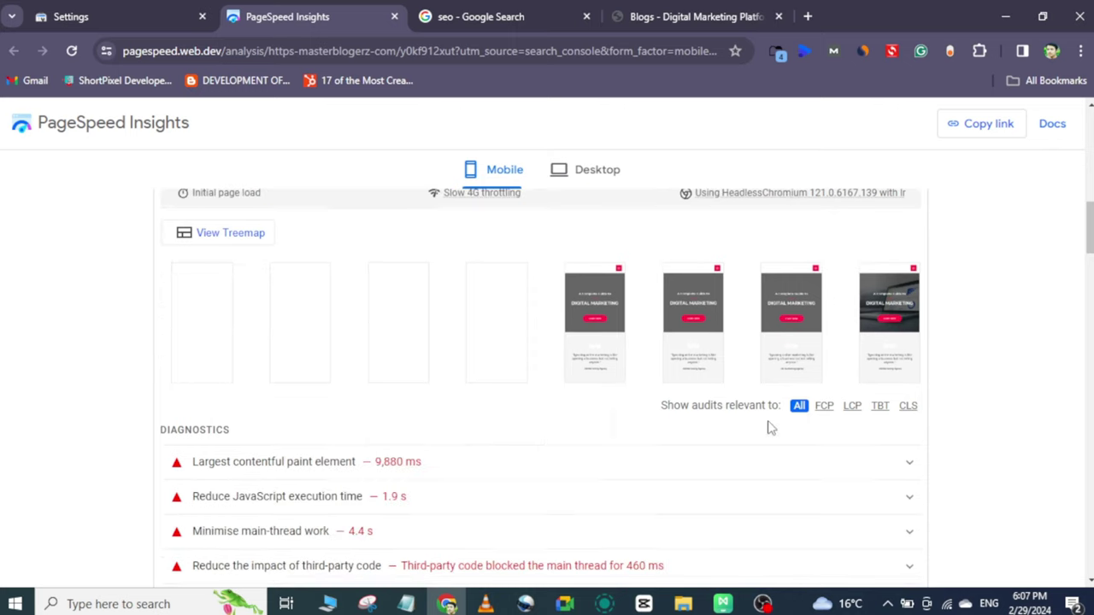
scroll(438, 280, "down", 1)
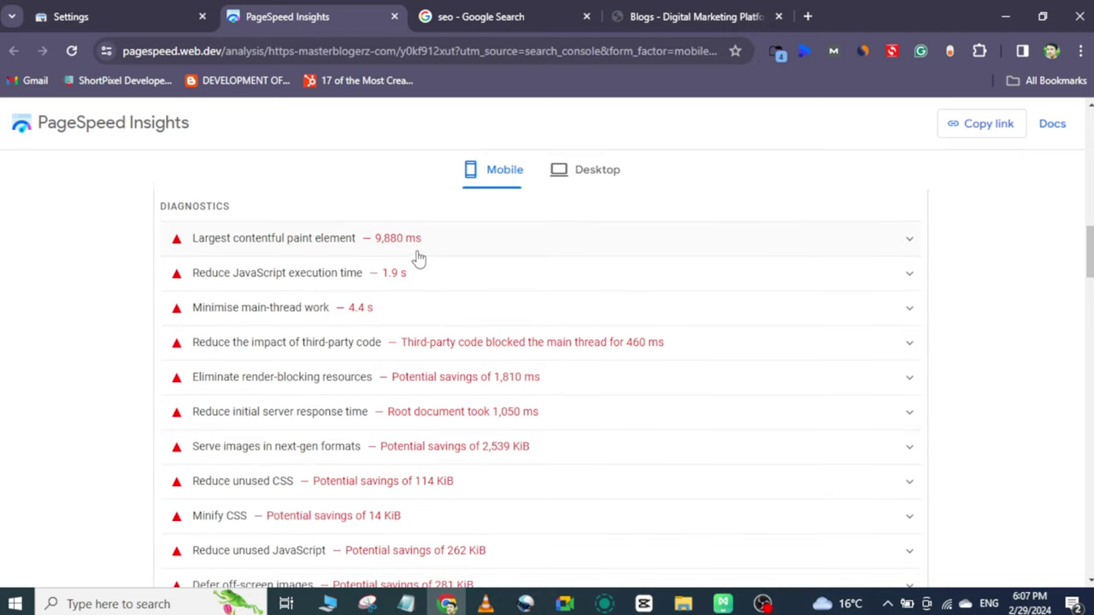
- Expand the Largest contentful paint element diagnostic and inspect its element and phase timing details
left_click(456, 243)
scroll(488, 420, "down", 1)
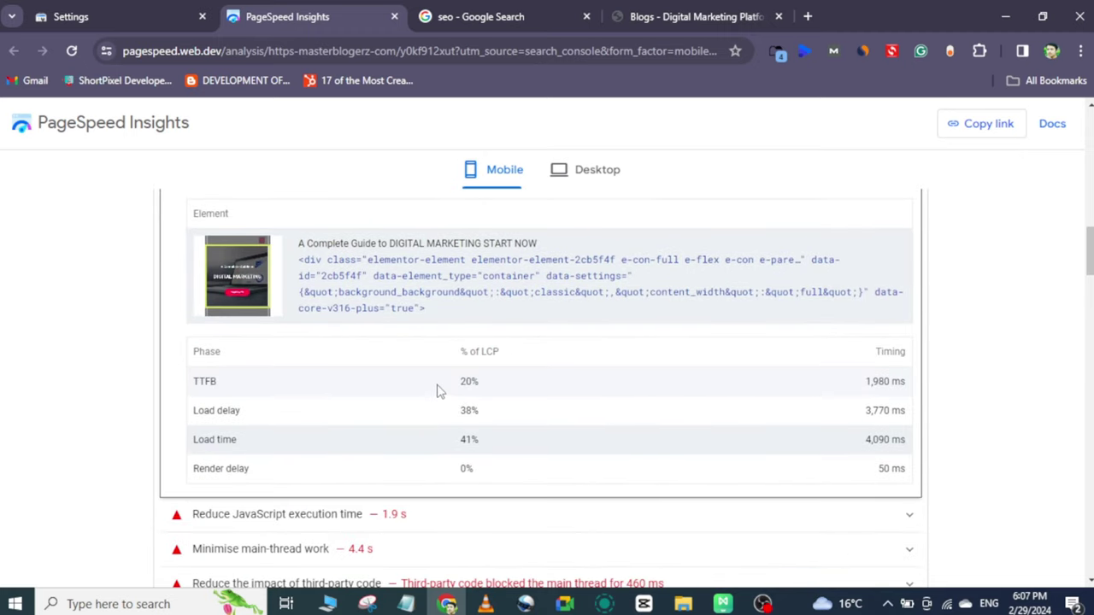
scroll(438, 389, "up", 1)
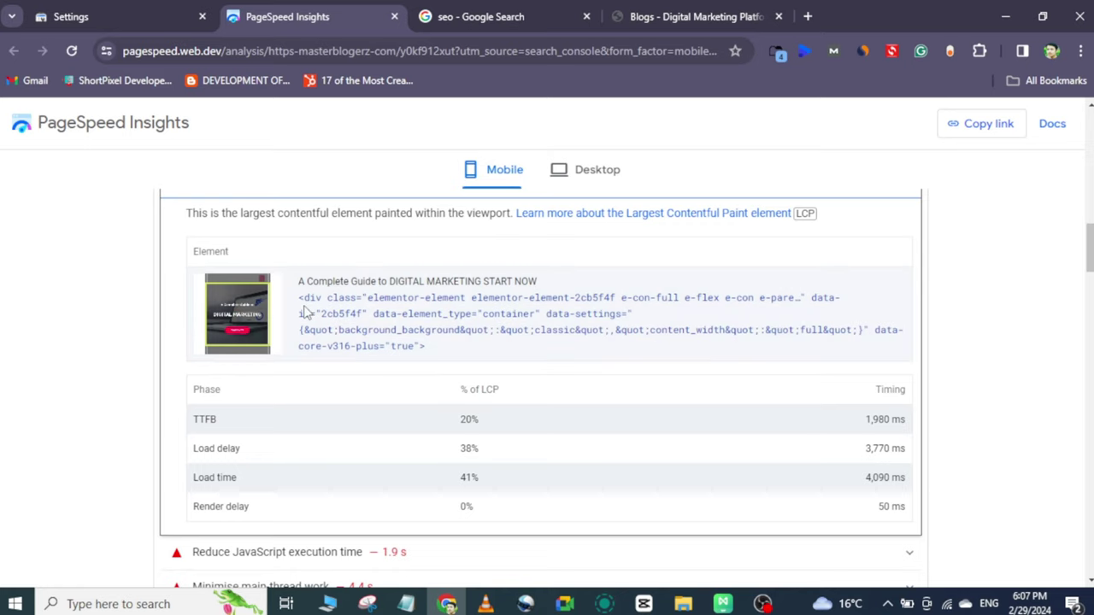